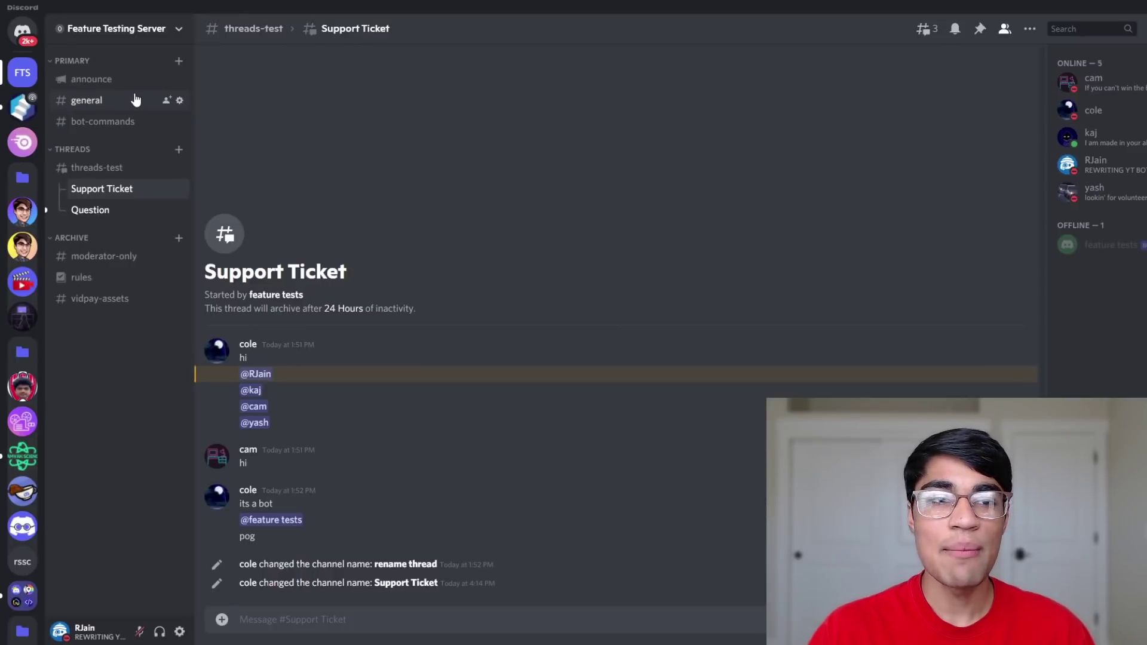
- View the announce channel and open the Threads page in the Feature Testing Server's settings
click(122, 86)
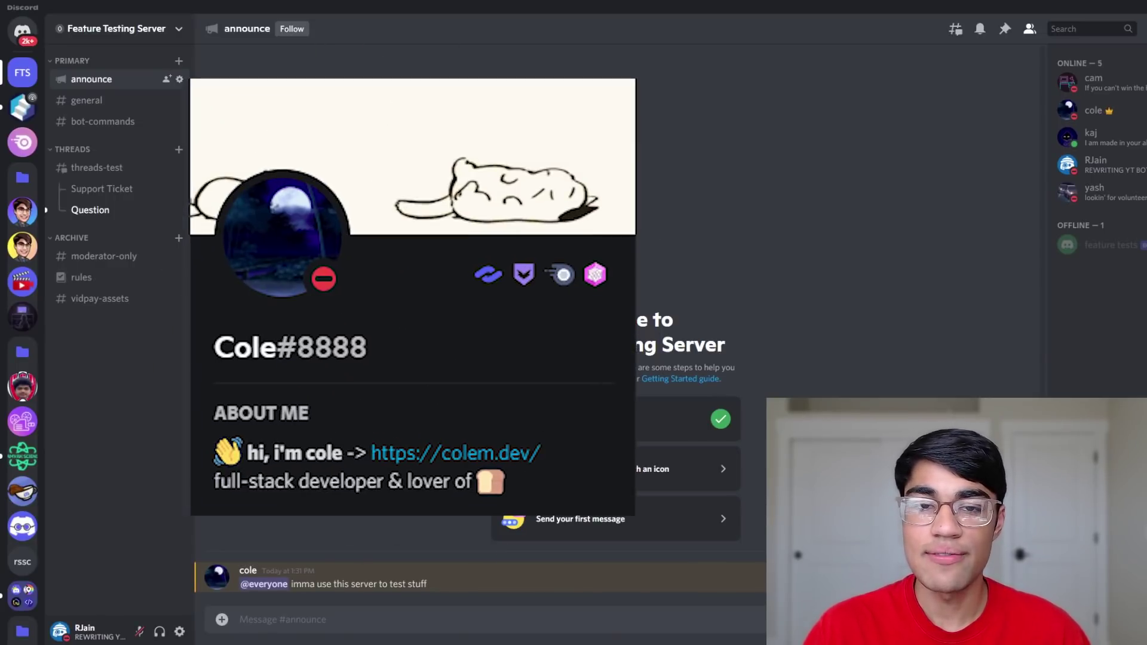
click(114, 29)
click(110, 112)
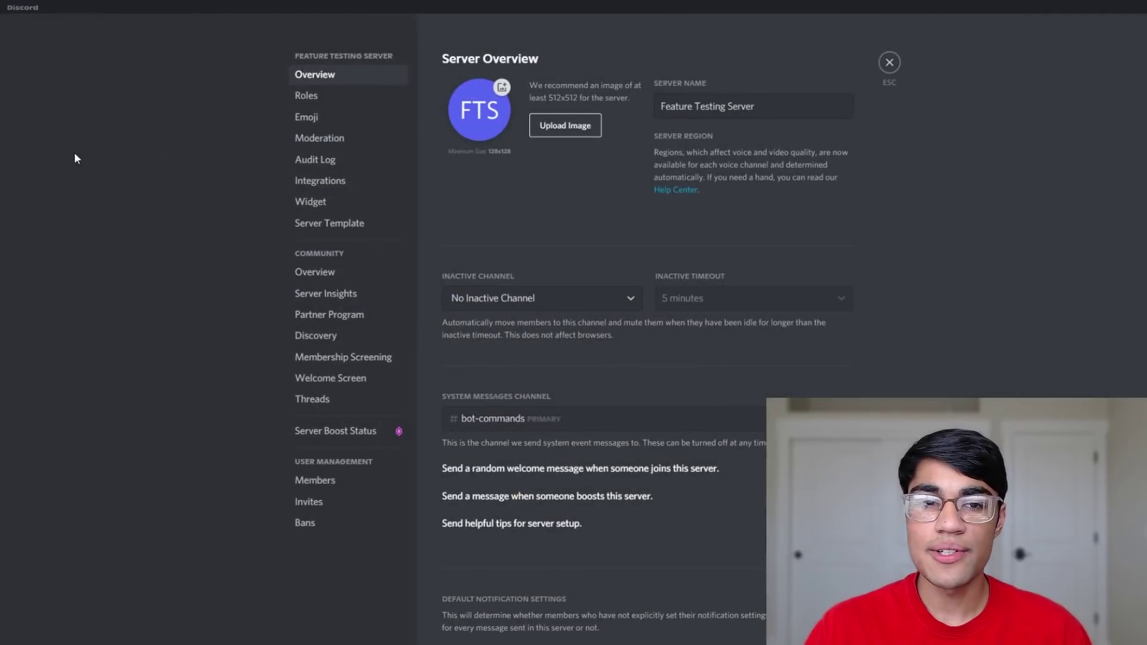
click(340, 399)
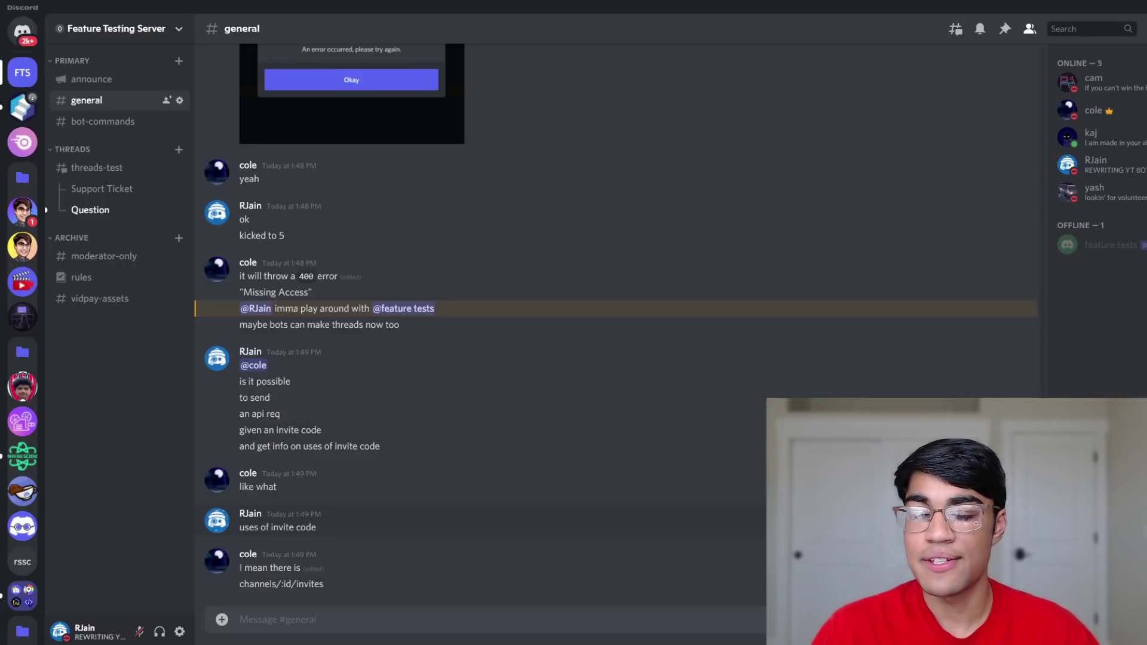
- Start a new thread in the general channel from its list of active threads
click(992, 507)
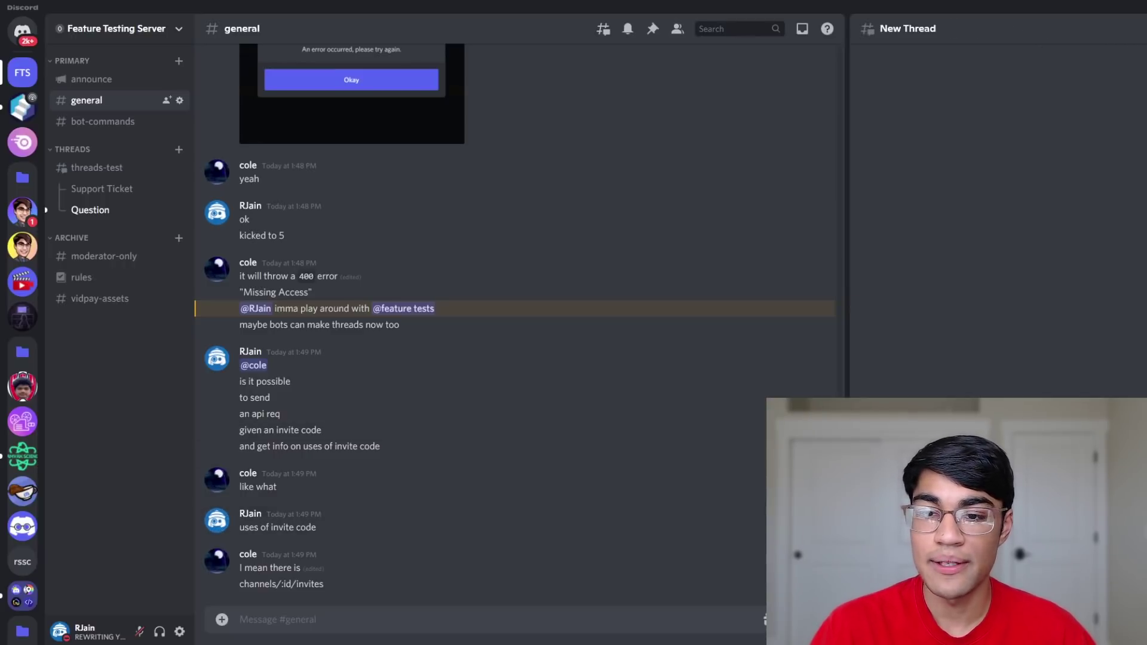
click(222, 620)
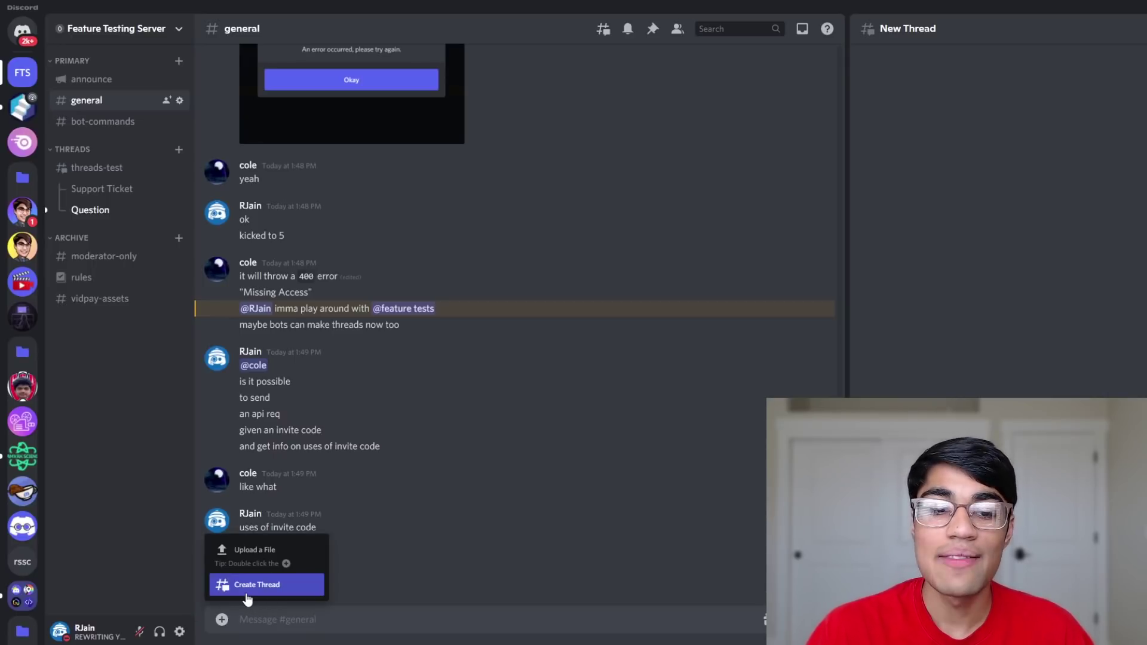
click(247, 585)
click(603, 30)
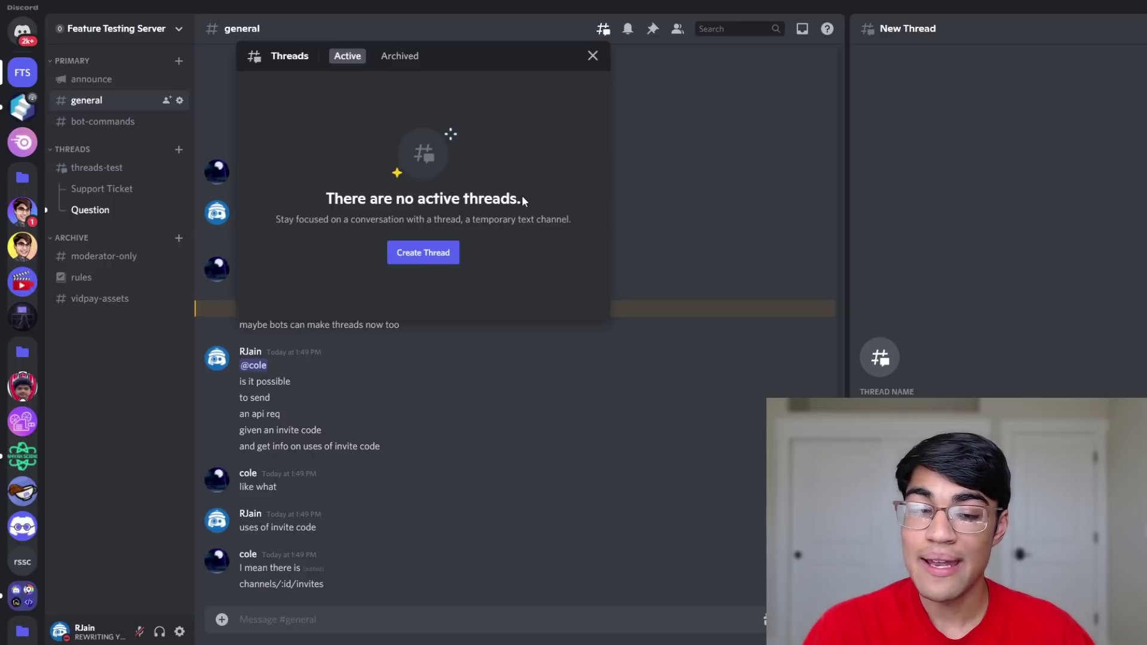
click(429, 253)
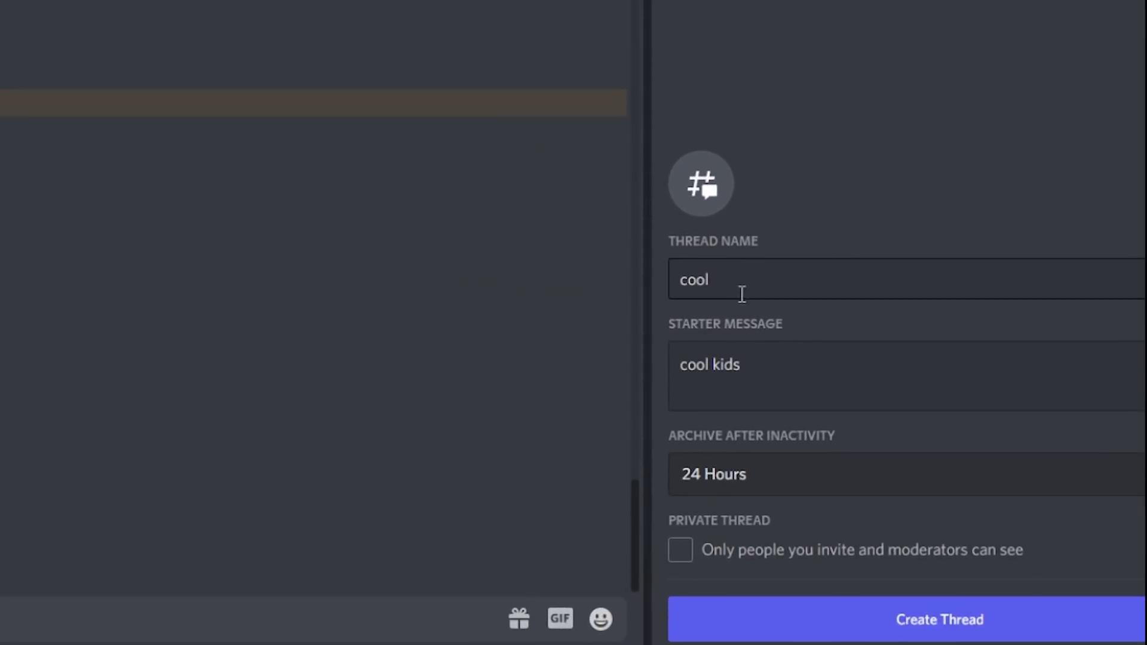
- Create the thread "cool" with starter message "cool kids", archiving after 1 Week of inactivity, as a private thread
drag(721, 285, 684, 289)
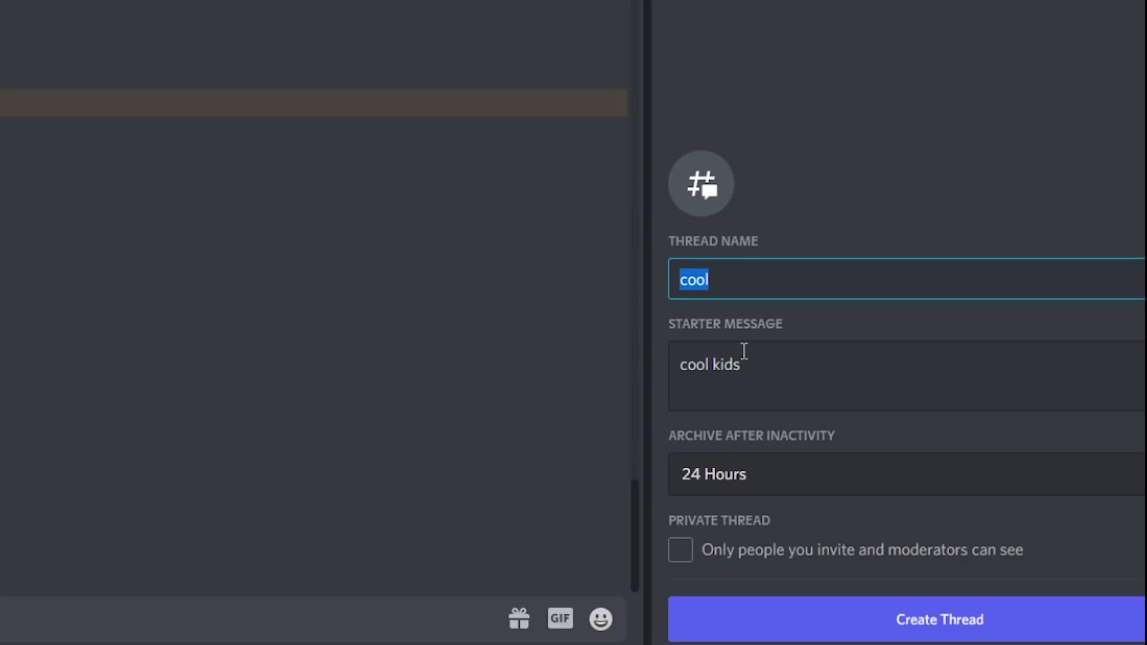
drag(742, 357, 606, 388)
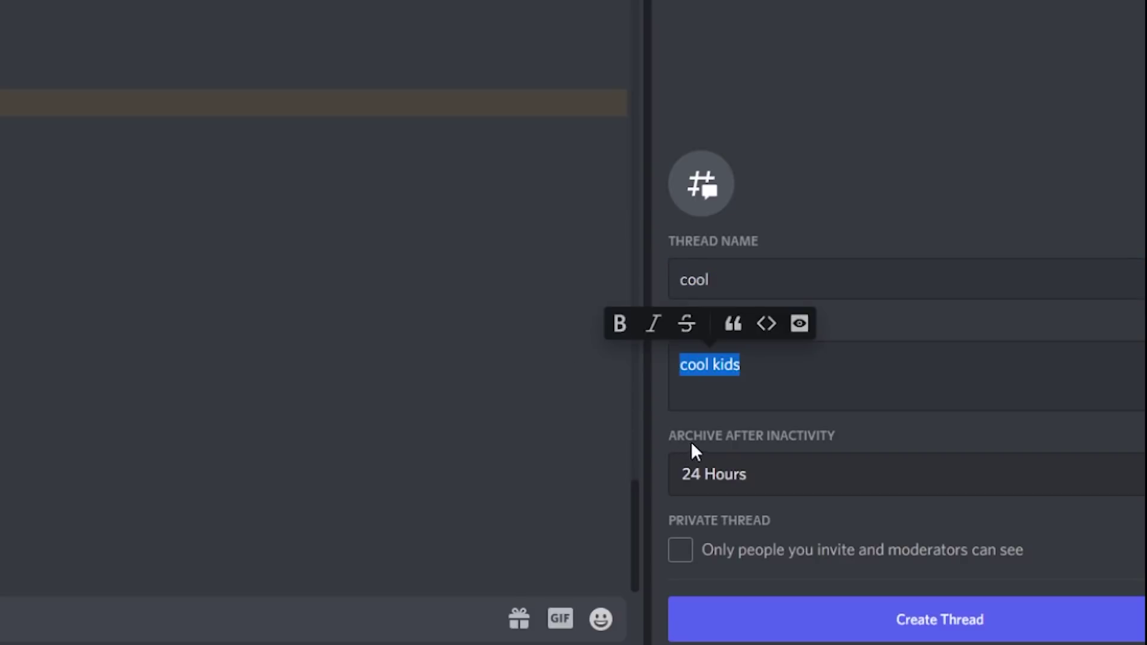
click(732, 487)
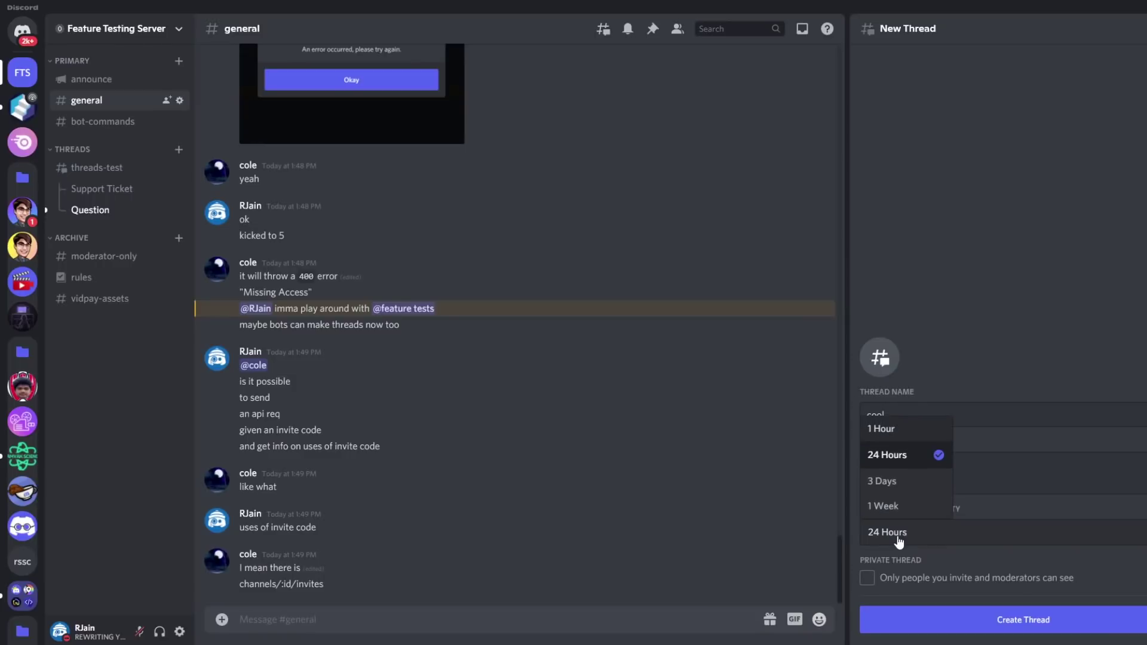
click(898, 538)
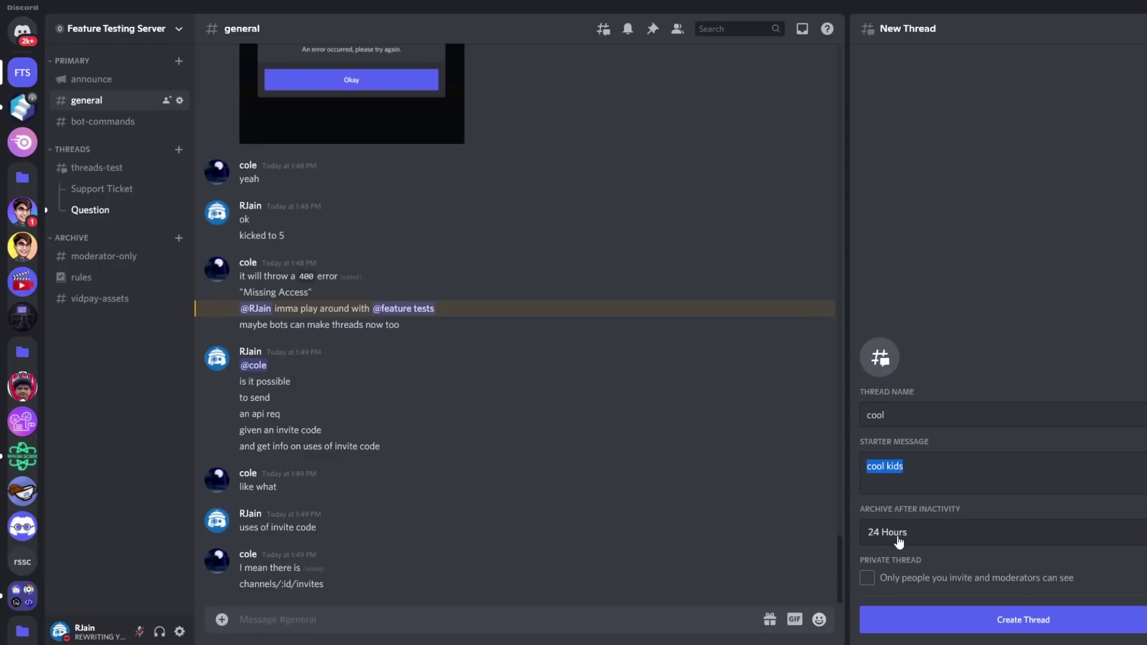
click(898, 538)
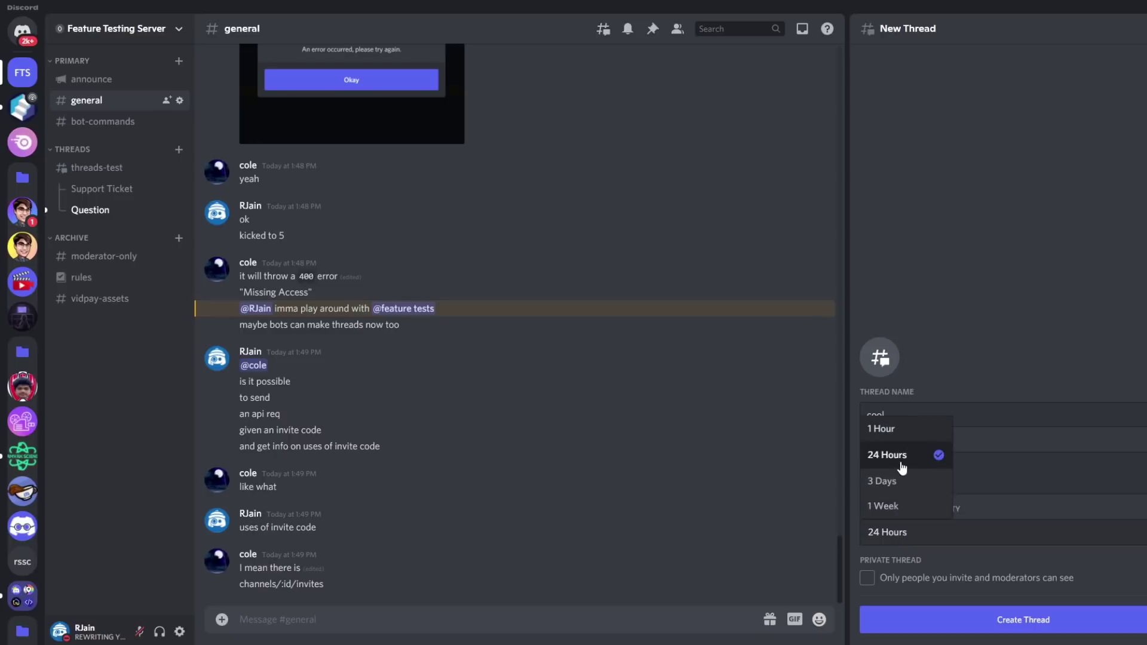
click(905, 507)
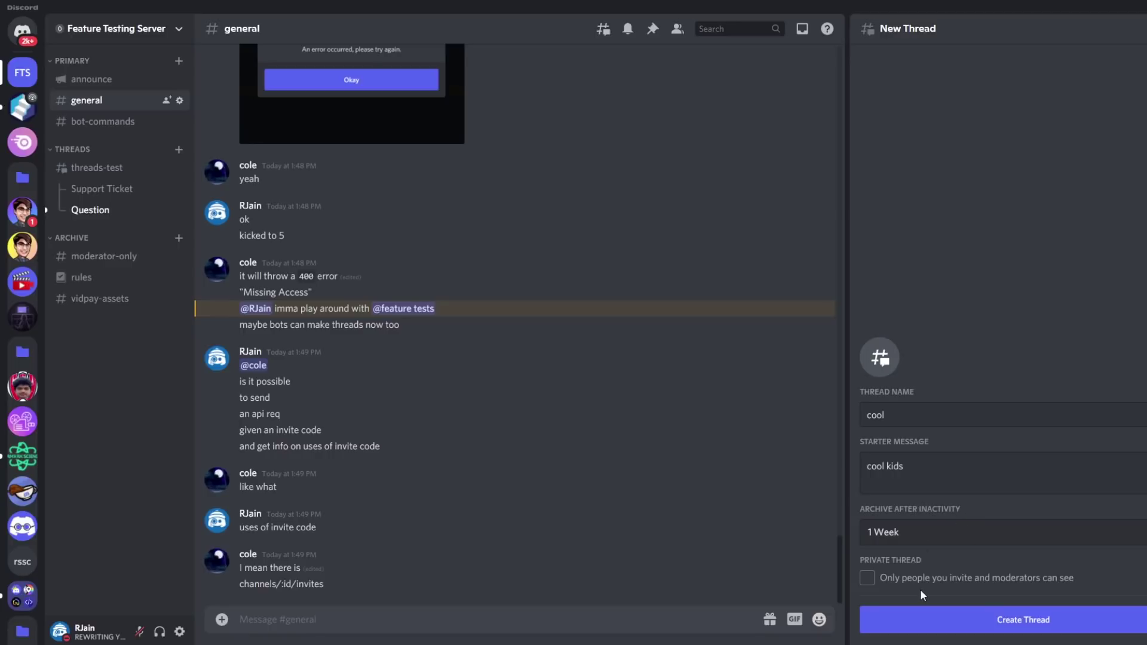
click(867, 577)
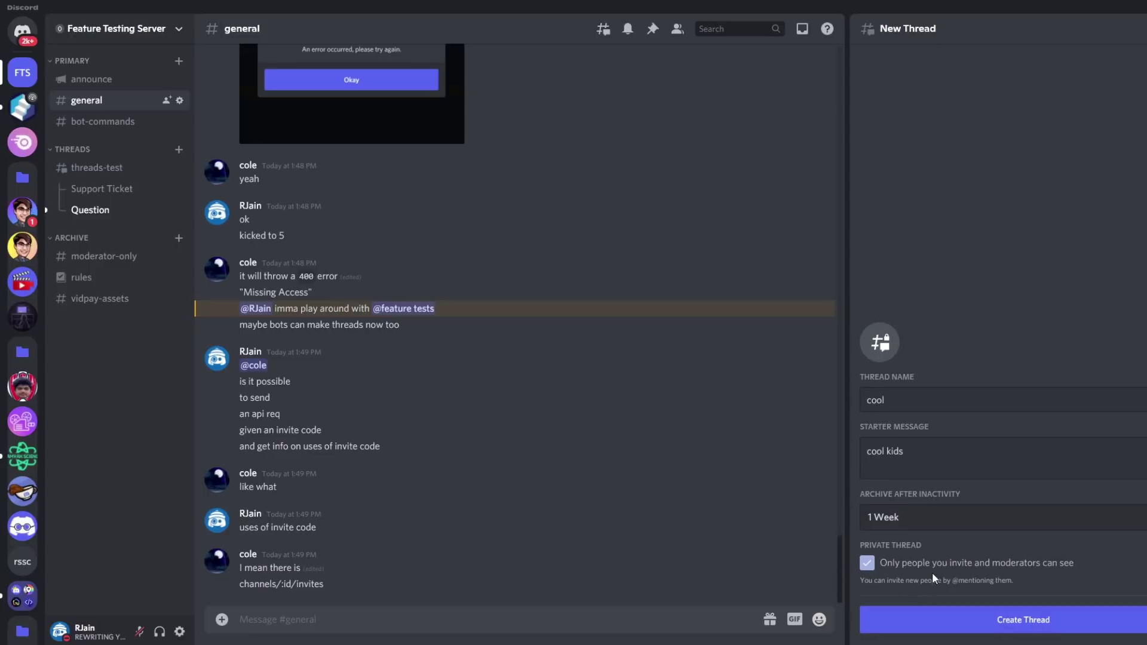
click(949, 623)
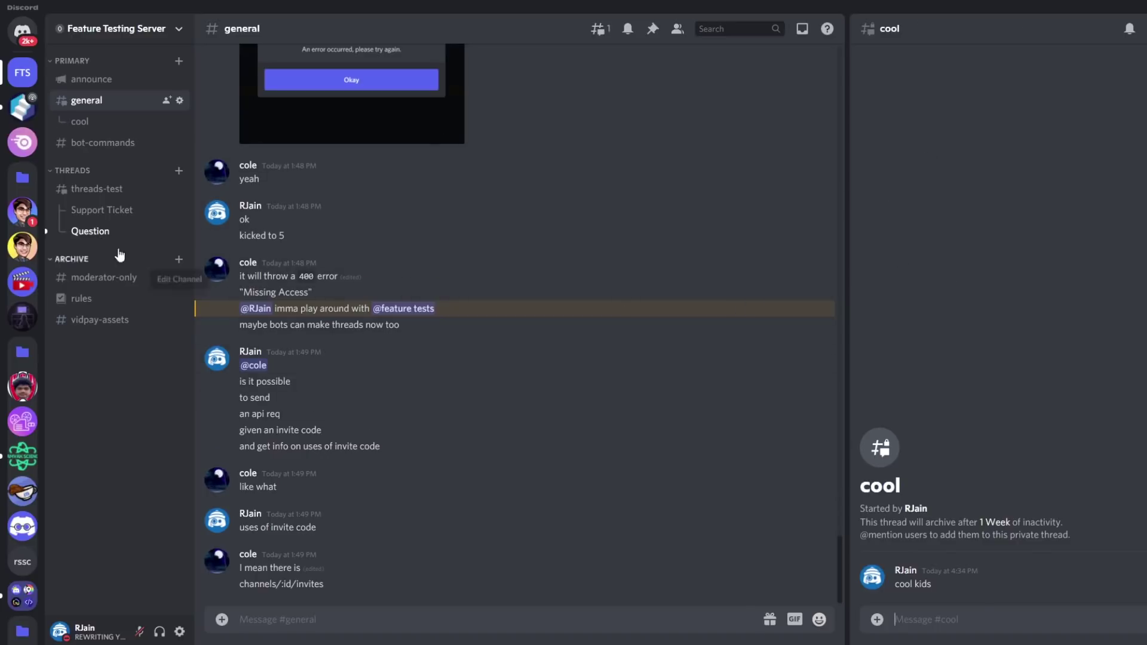
- Open the cool thread from the channel list, return to general and reopen it from the active threads
click(59, 119)
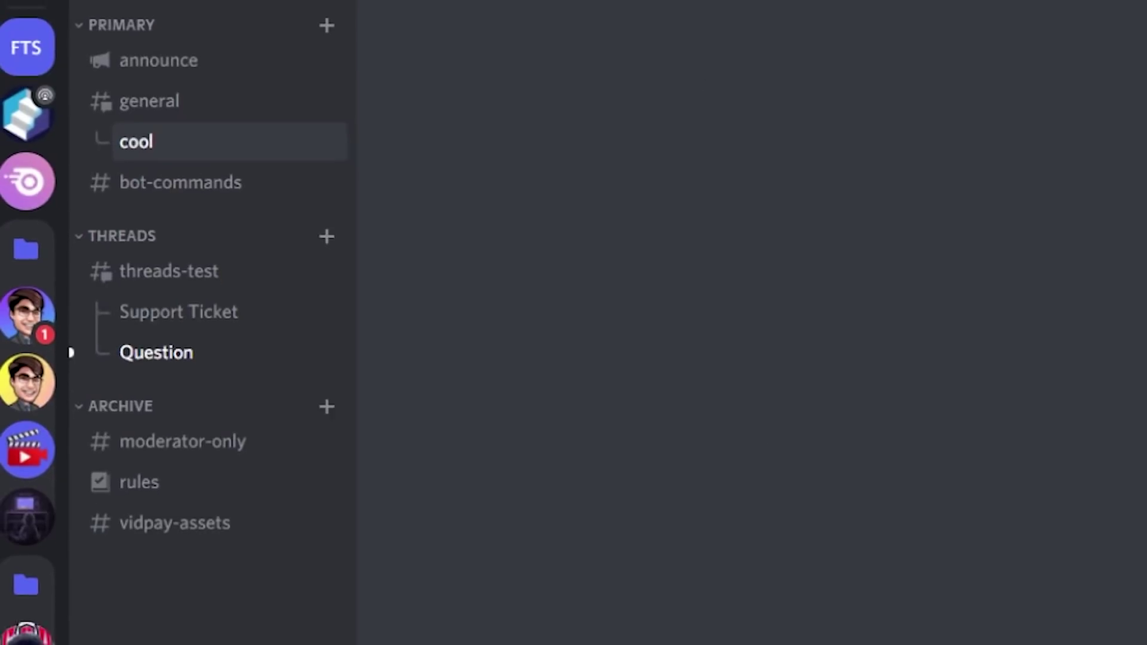
click(230, 582)
click(231, 585)
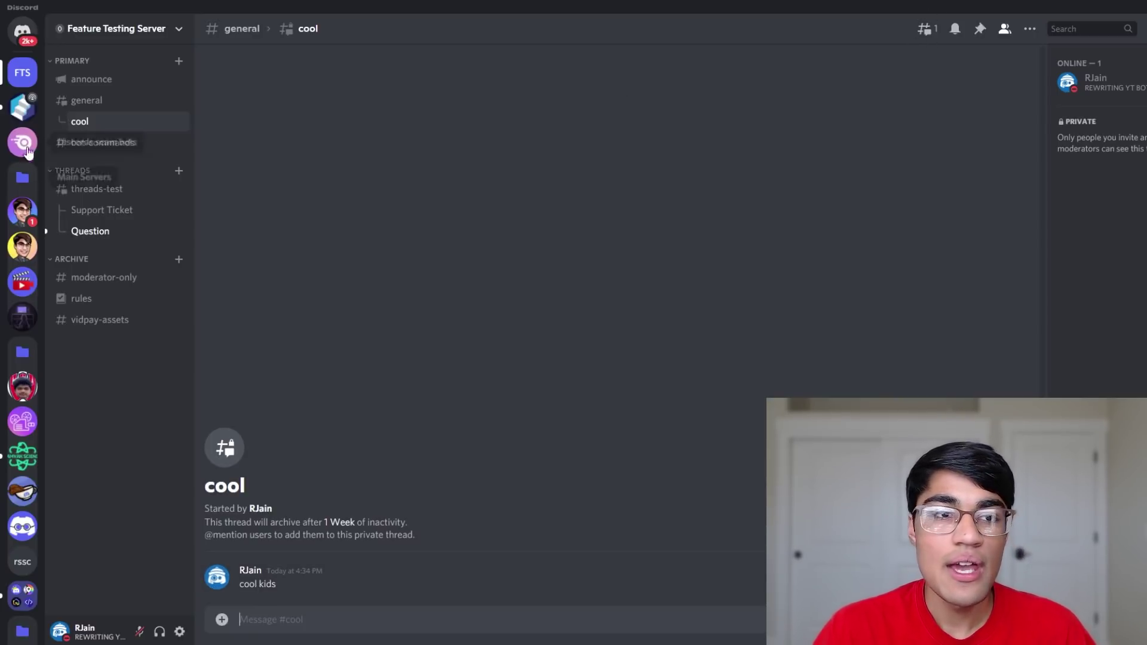
click(81, 103)
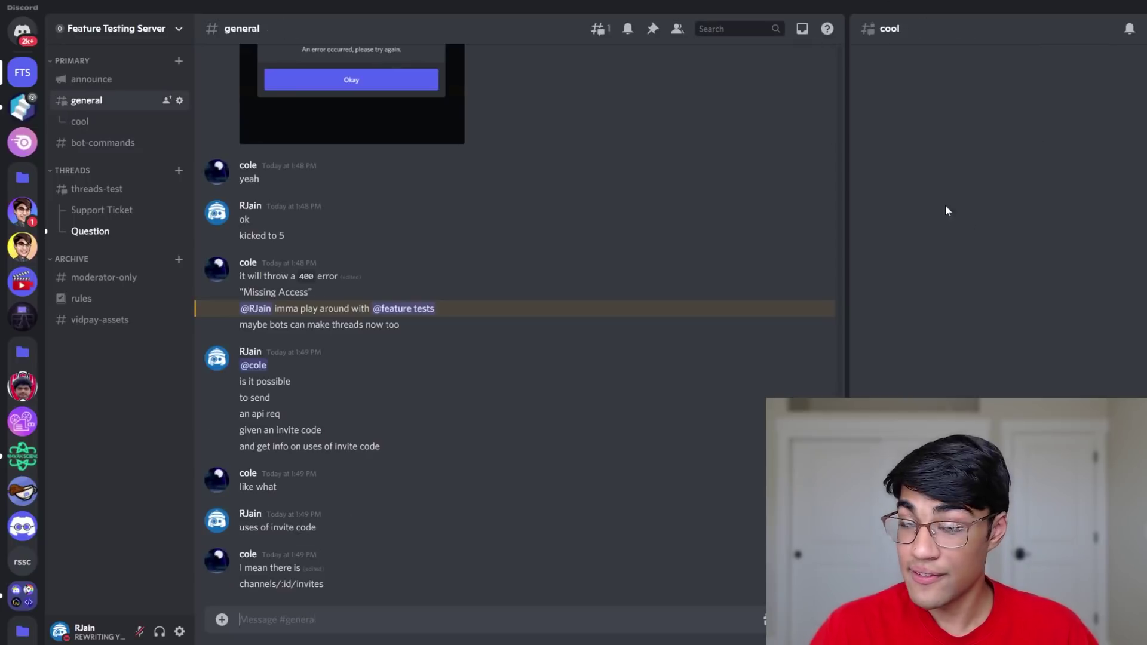
click(597, 31)
click(516, 115)
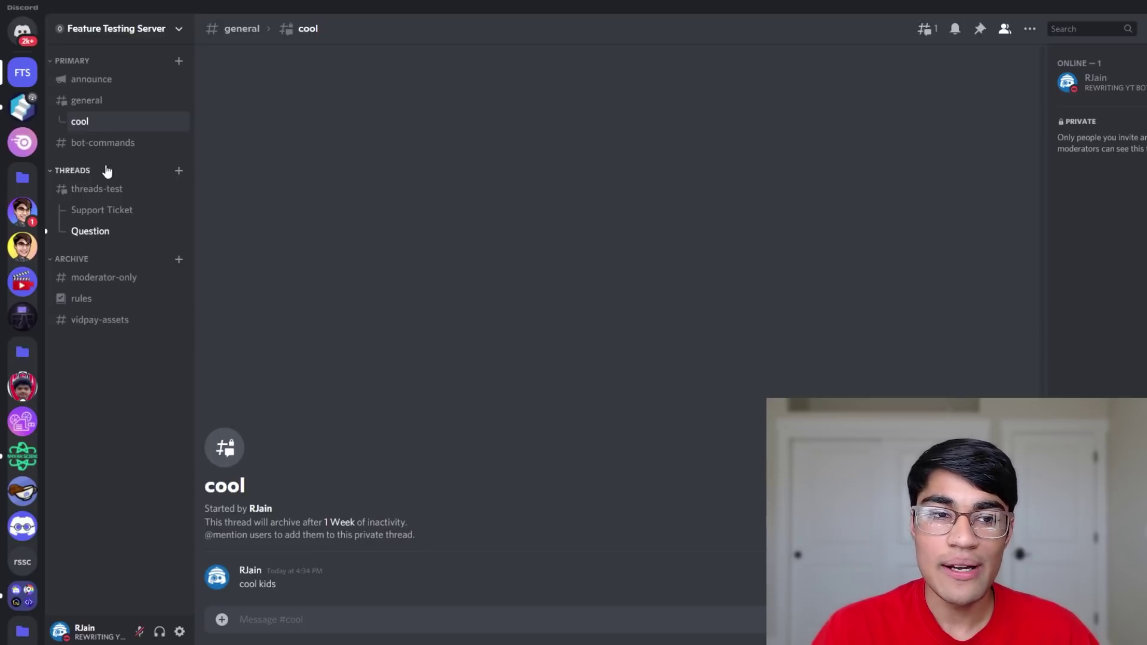
right_click(116, 123)
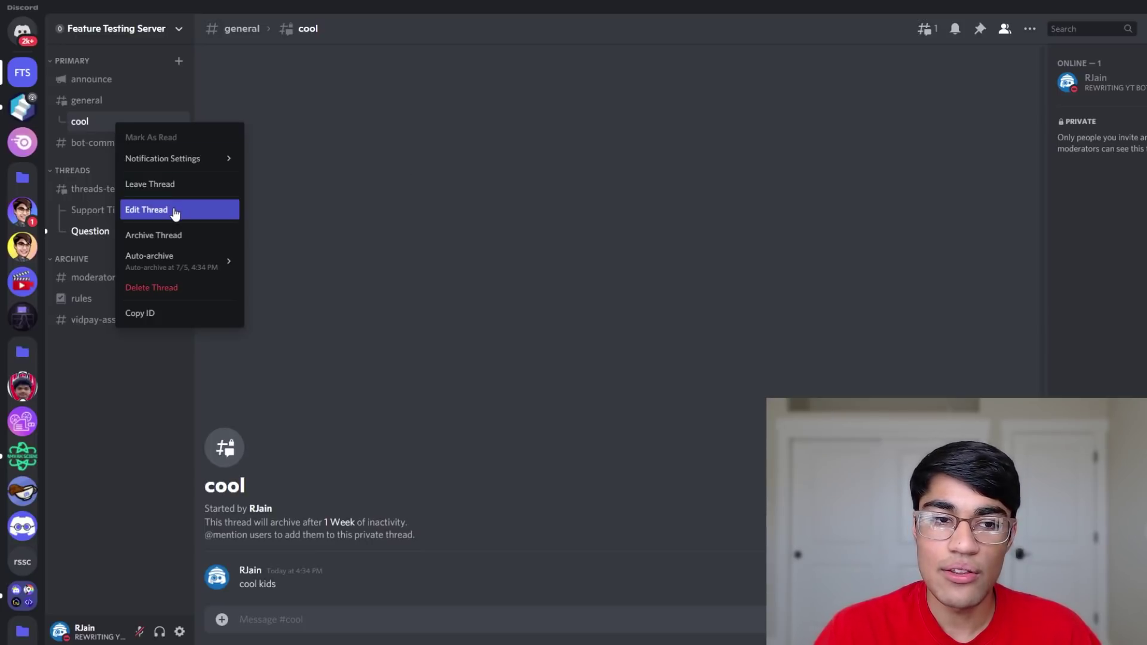
click(348, 212)
text(@col)
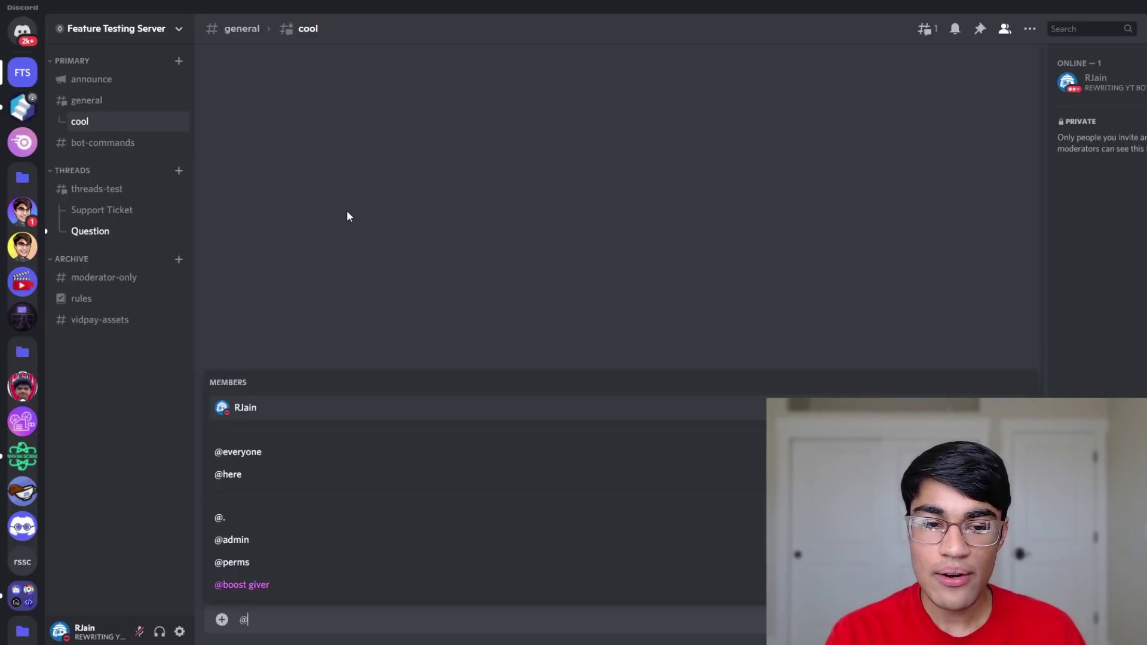
key(Tab)
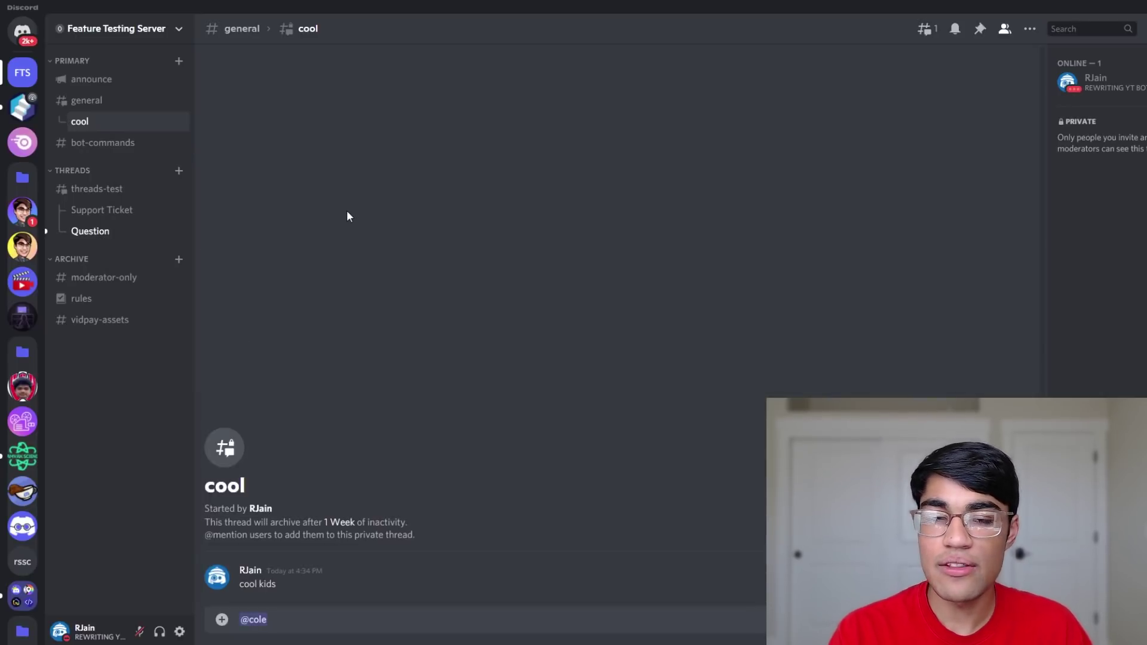
key(Return)
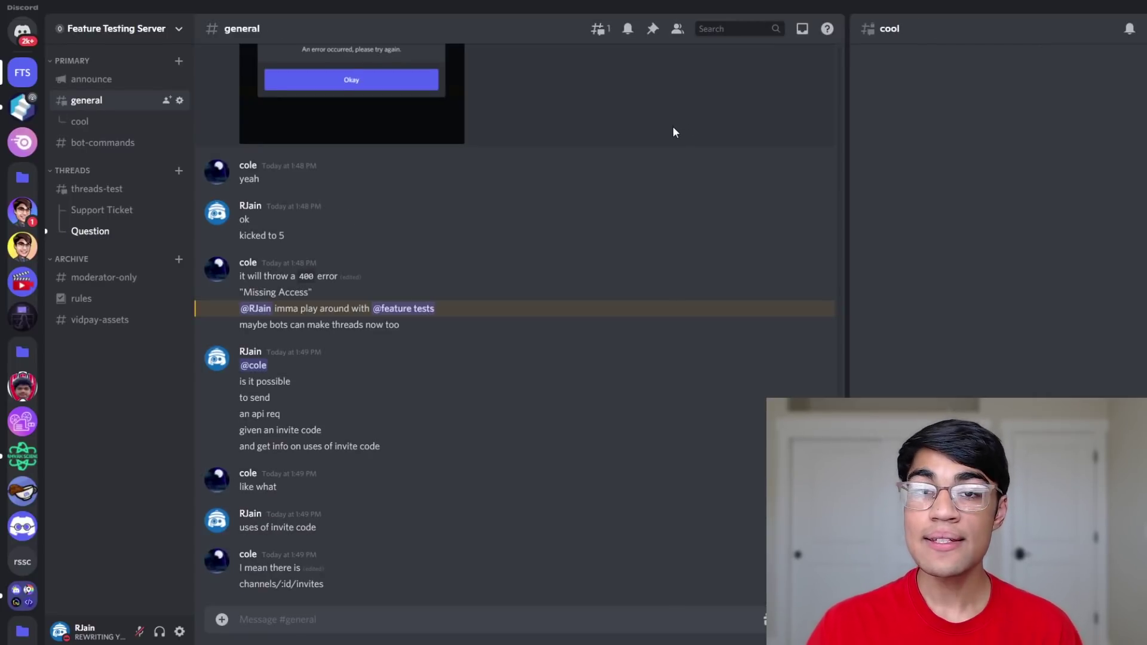
- View the server's boost levels and perks and close the Server Boost page
click(137, 40)
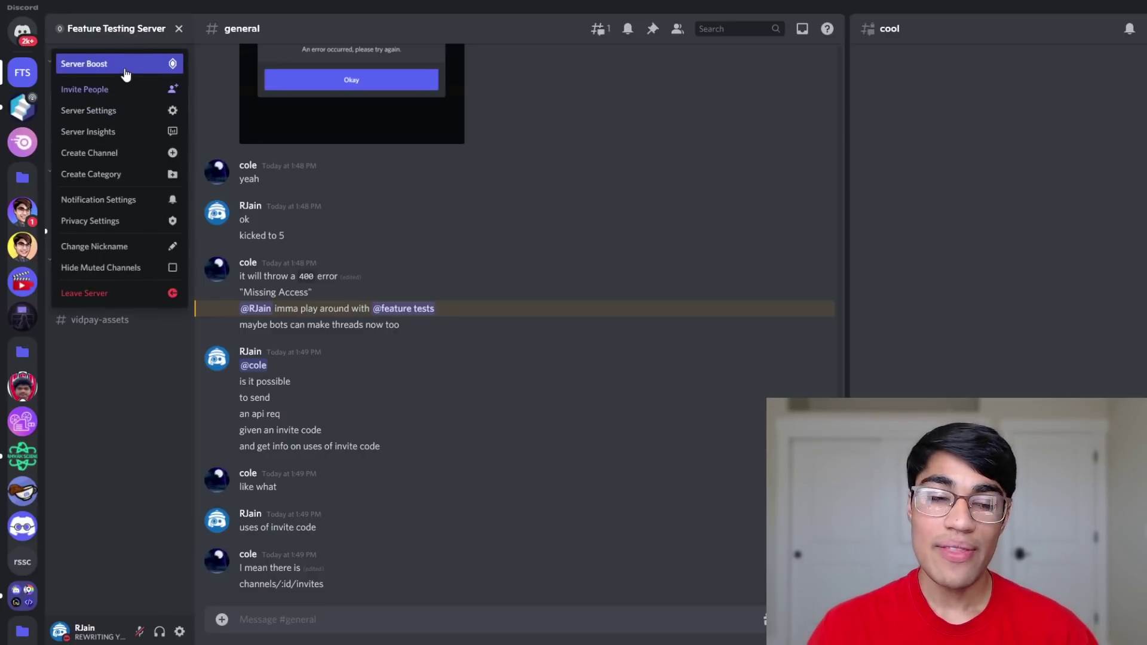
click(125, 64)
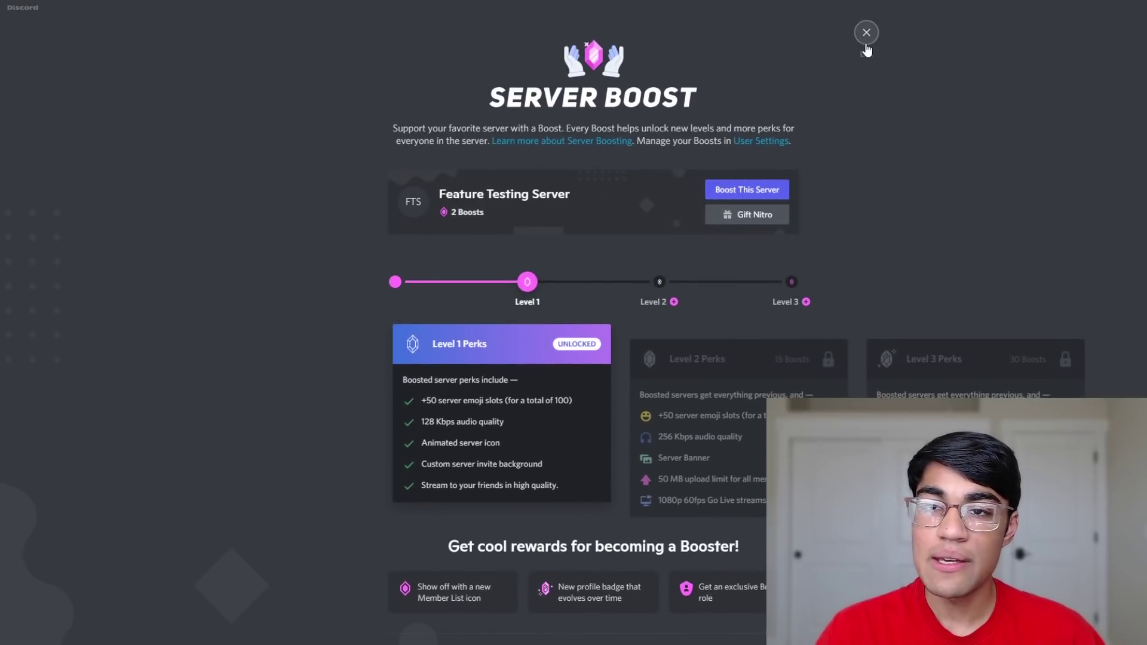
click(866, 39)
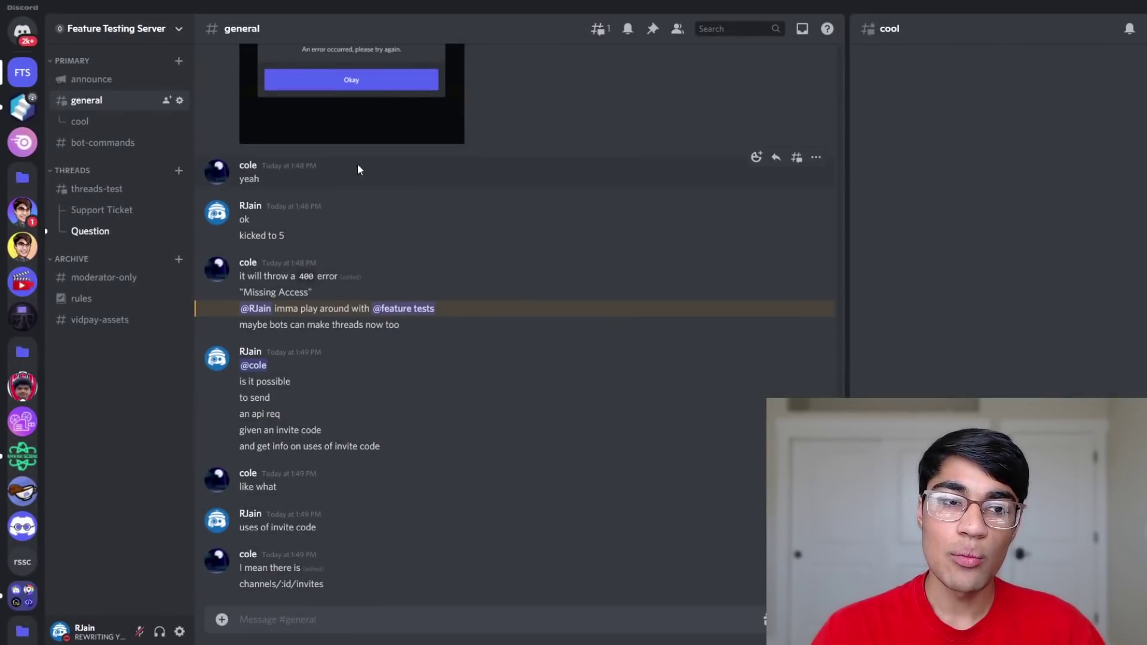
- Archive the cool thread under the general channel
mouse_move(142, 208)
click(128, 231)
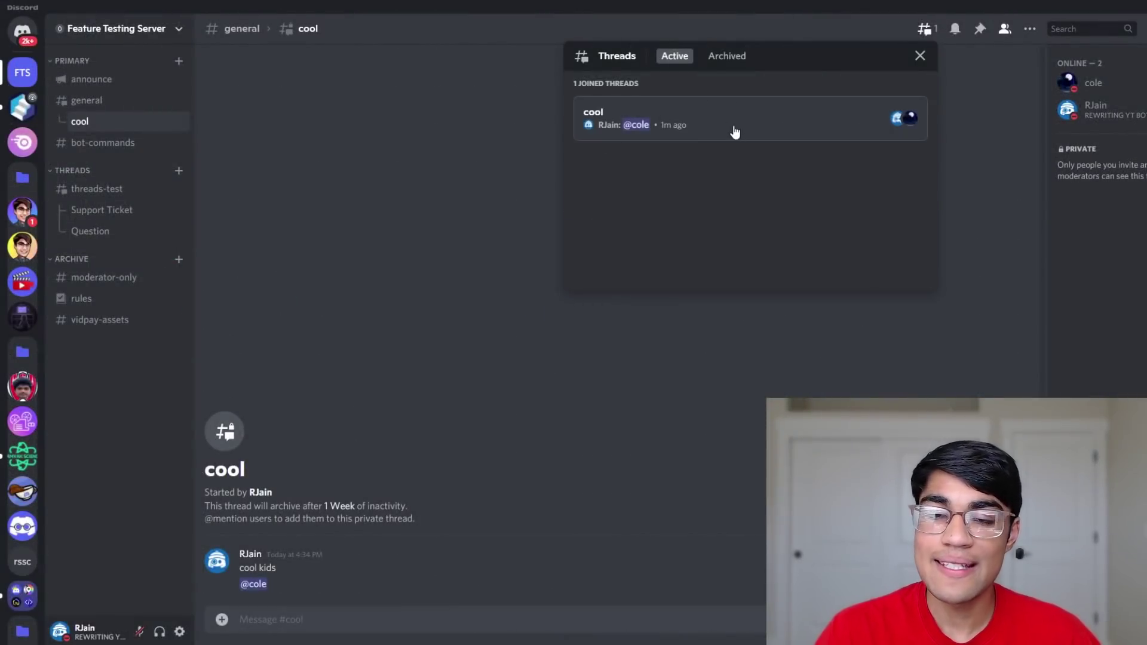
right_click(670, 118)
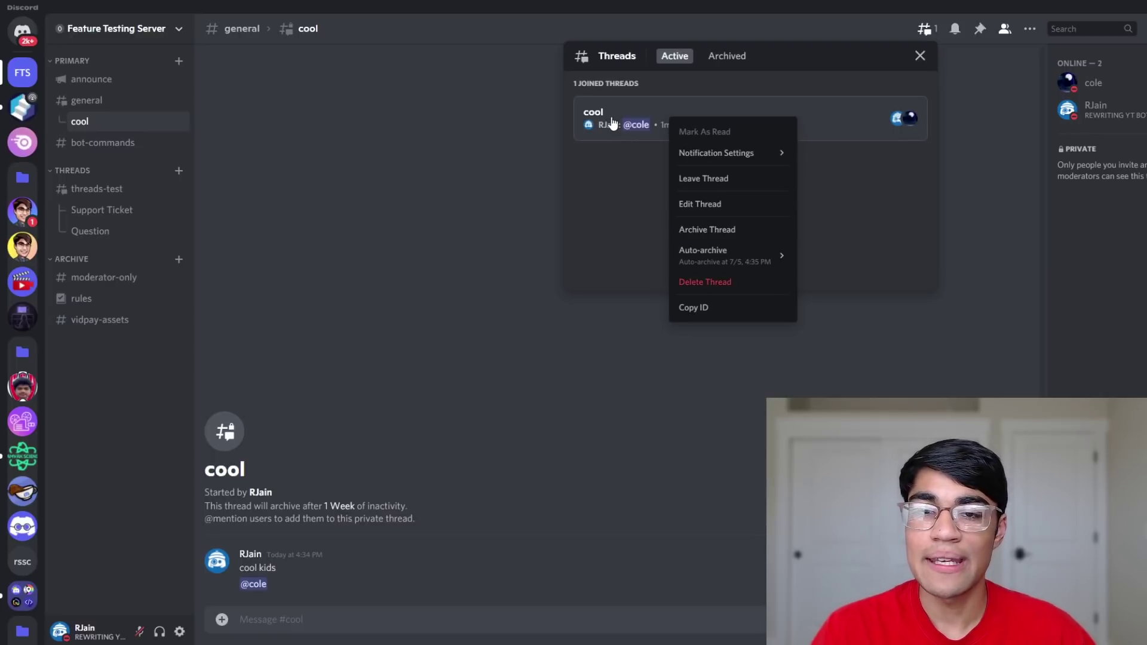
right_click(106, 120)
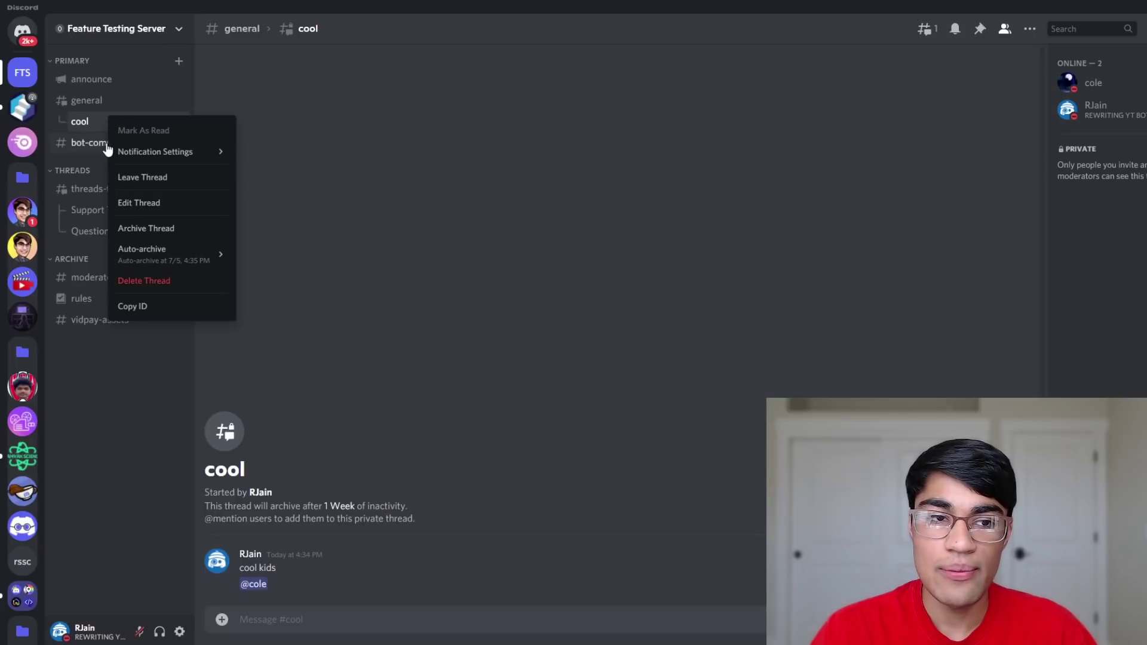
click(168, 229)
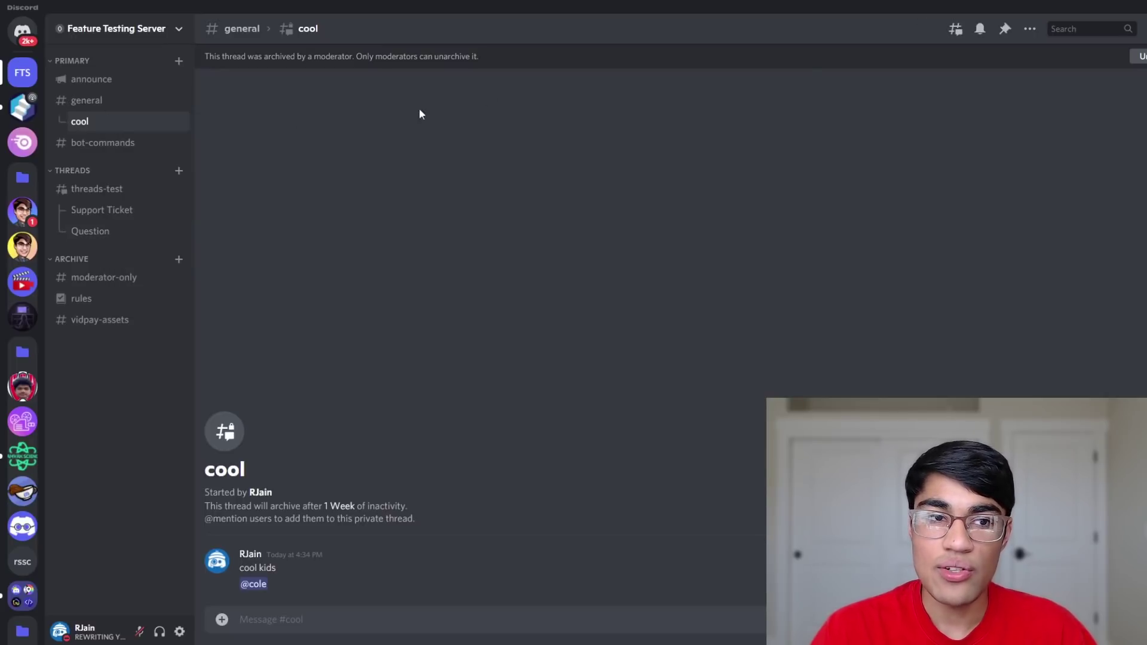
- Browse the general channel's public and private archived threads
click(164, 105)
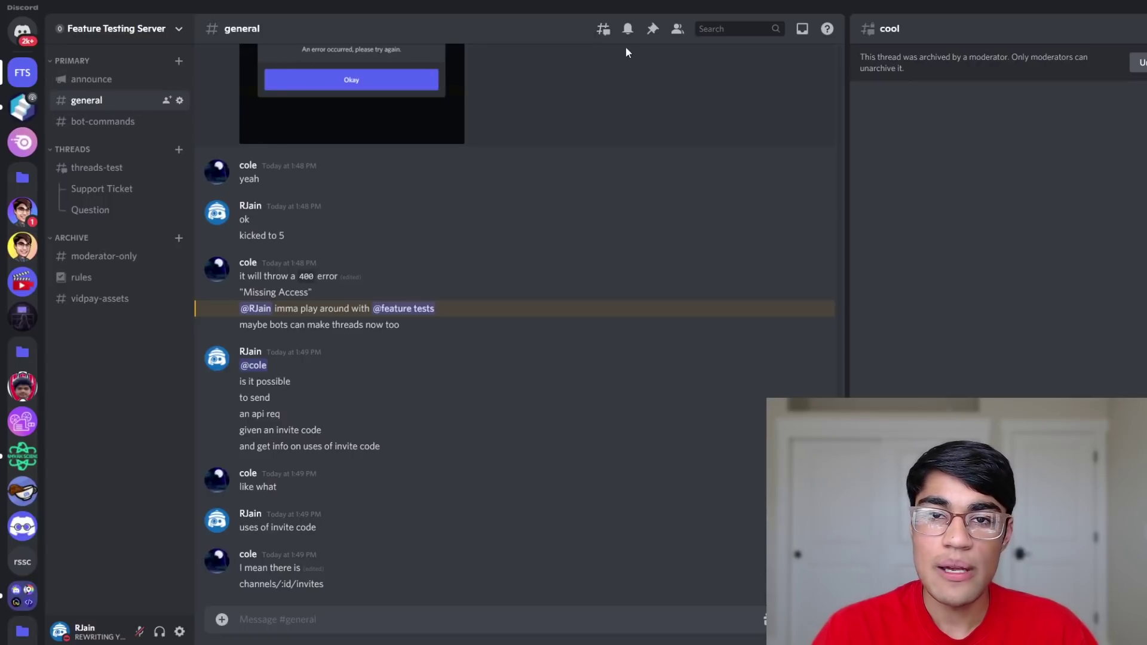
click(604, 28)
click(389, 62)
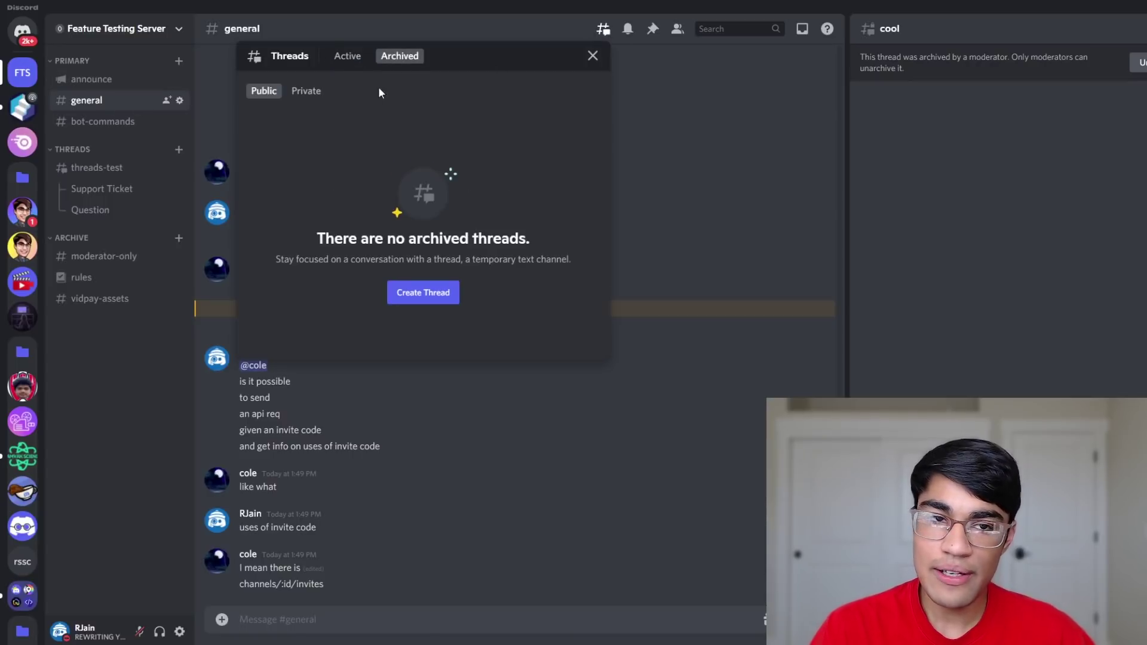
click(306, 90)
click(266, 92)
click(306, 91)
click(382, 128)
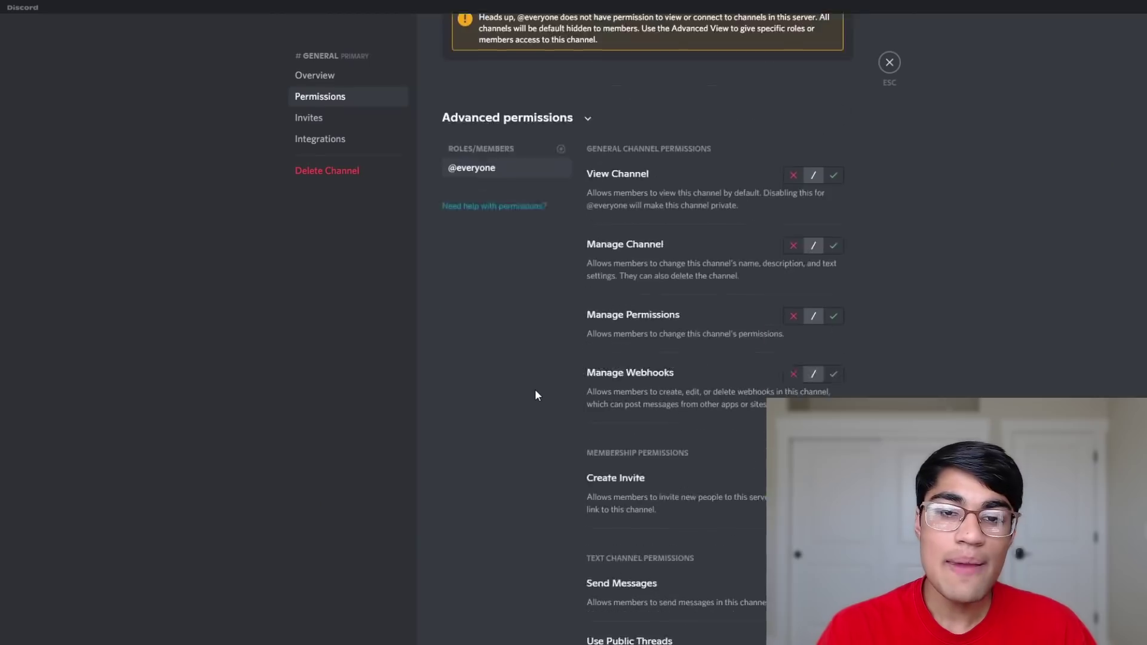
scroll(536, 395, up, 3)
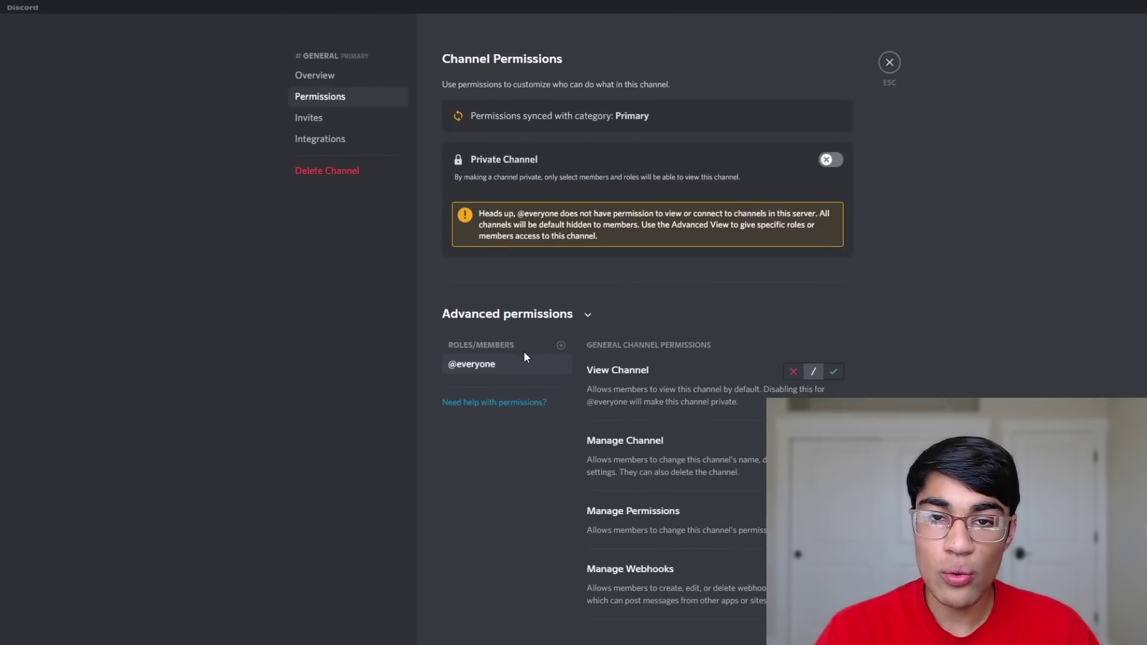
scroll(525, 359, down, 5)
scroll(525, 353, down, 7)
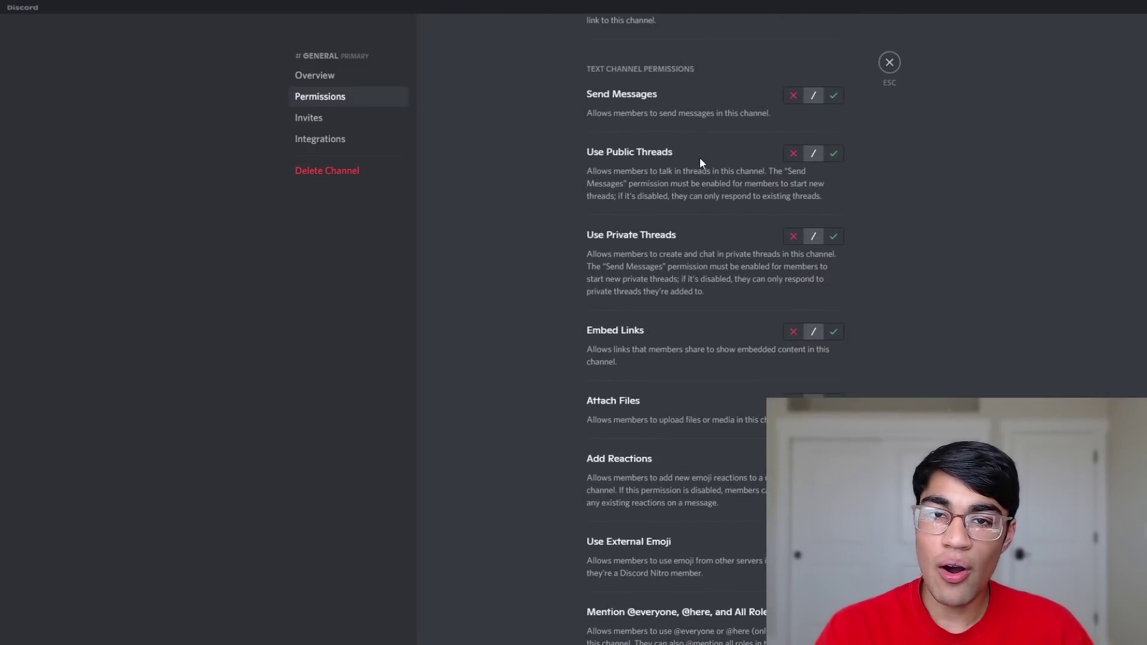
scroll(700, 162, down, 1)
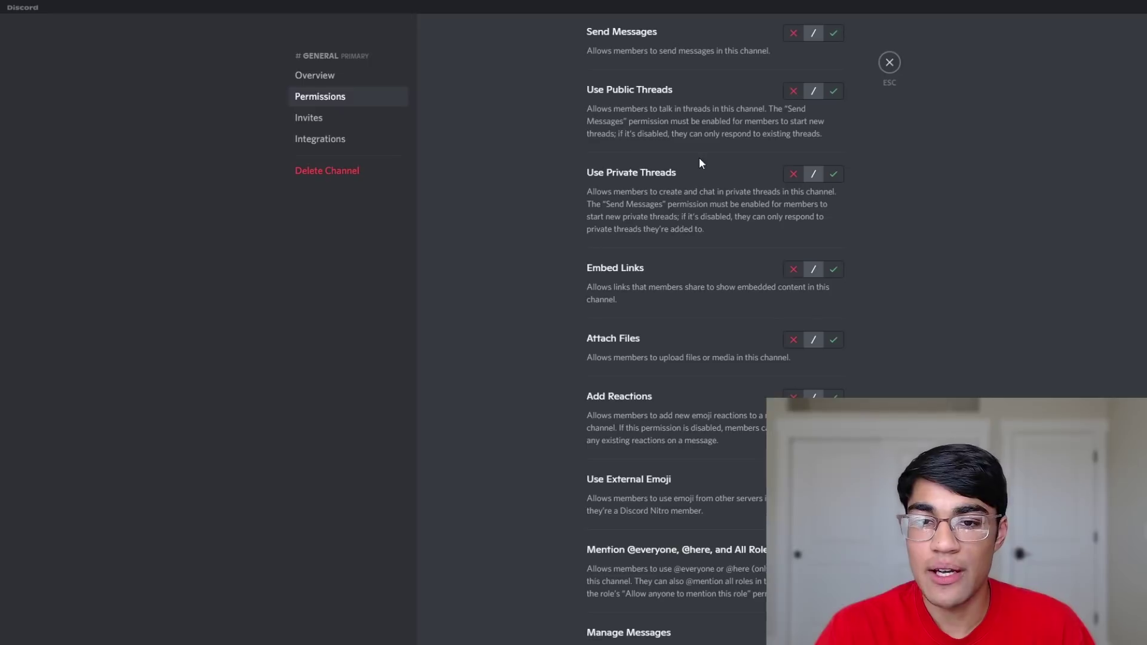
scroll(688, 112, down, 1)
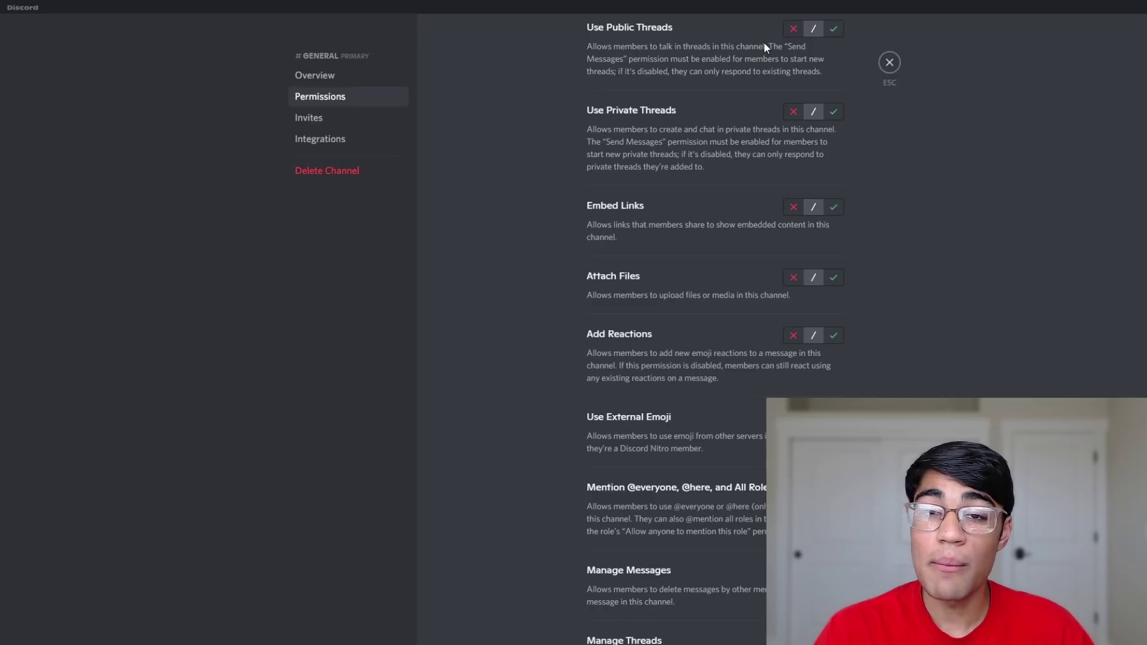
scroll(765, 46, up, 1)
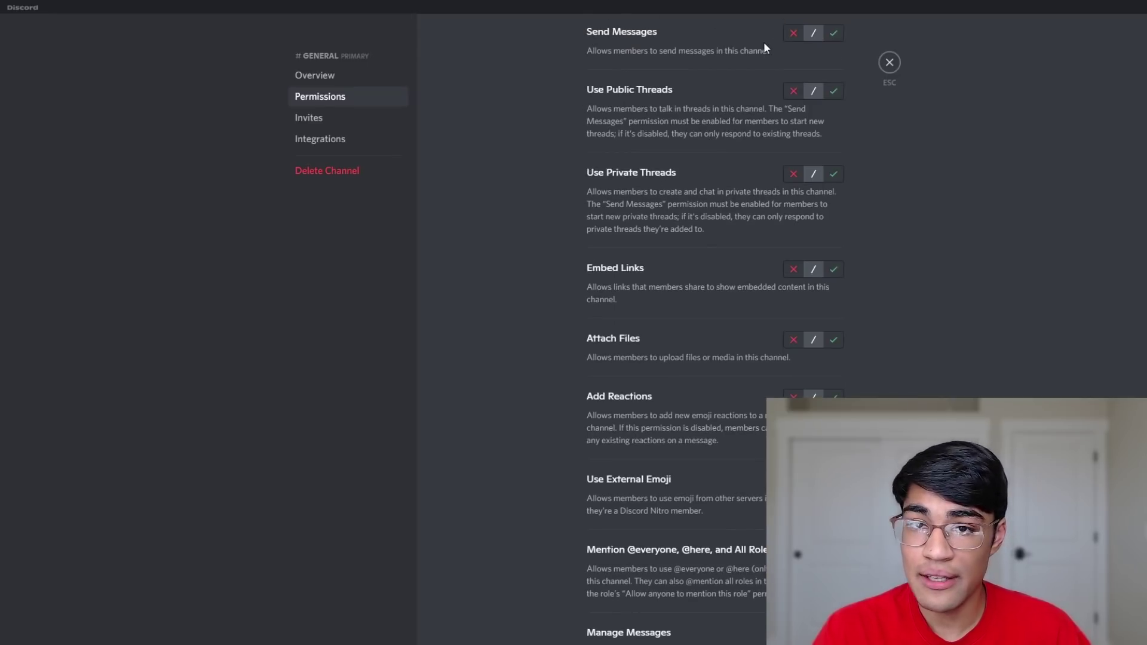
click(833, 92)
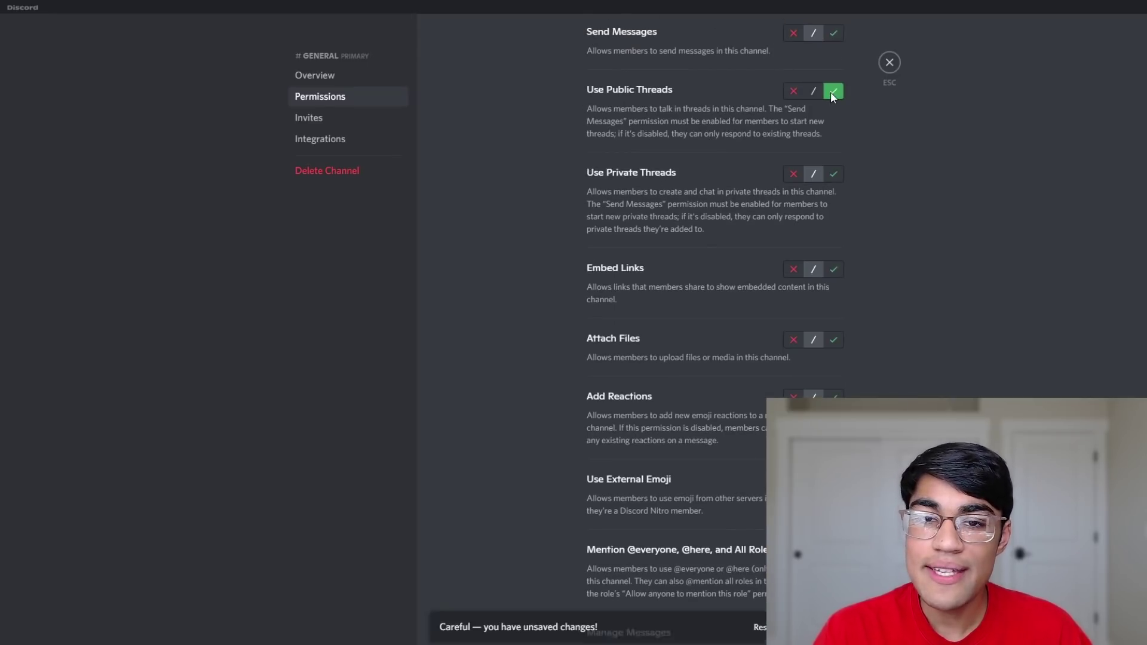
- Review the Use Private Threads permission and return Use Public Threads to its neutral setting
scroll(591, 178, down, 1)
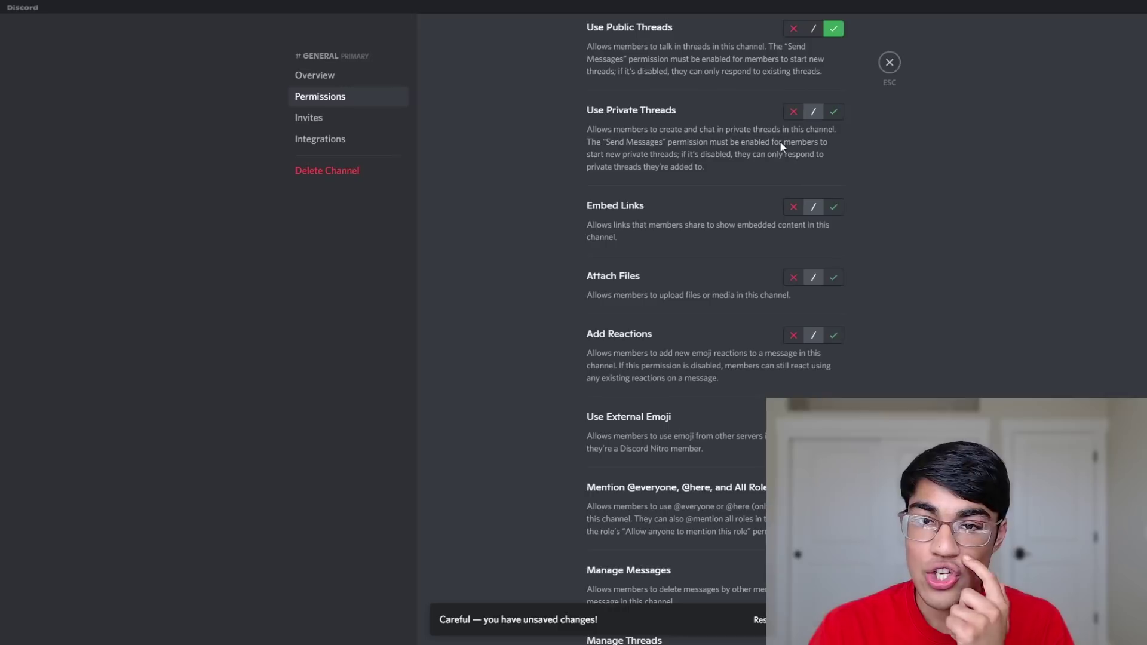
scroll(780, 128, down, 1)
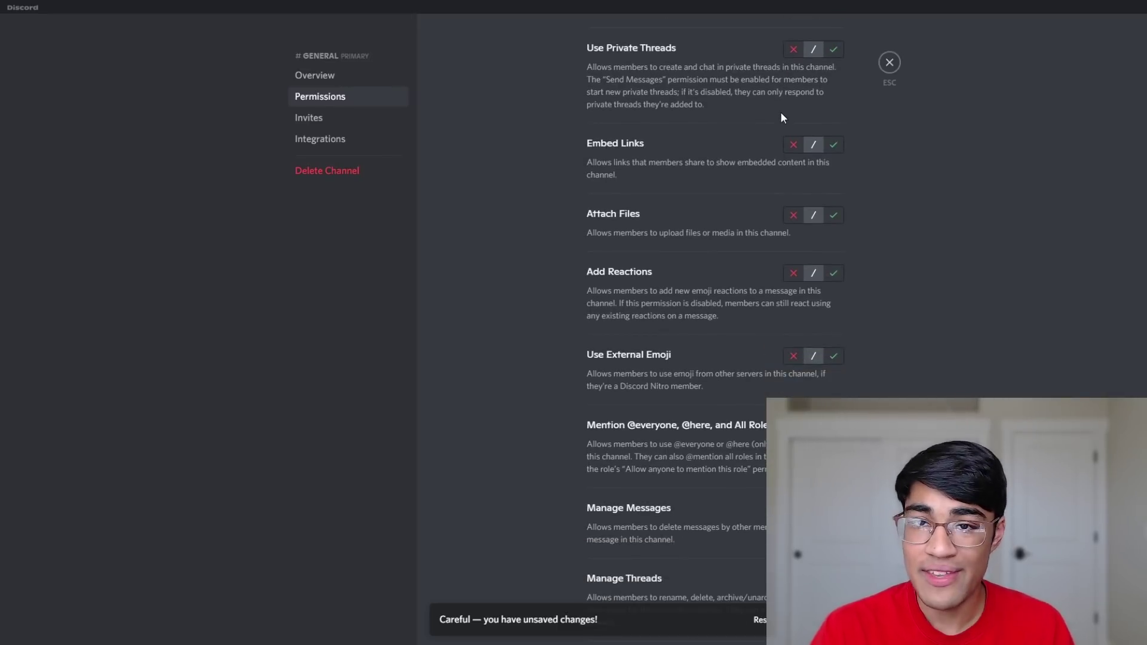
scroll(781, 113, up, 3)
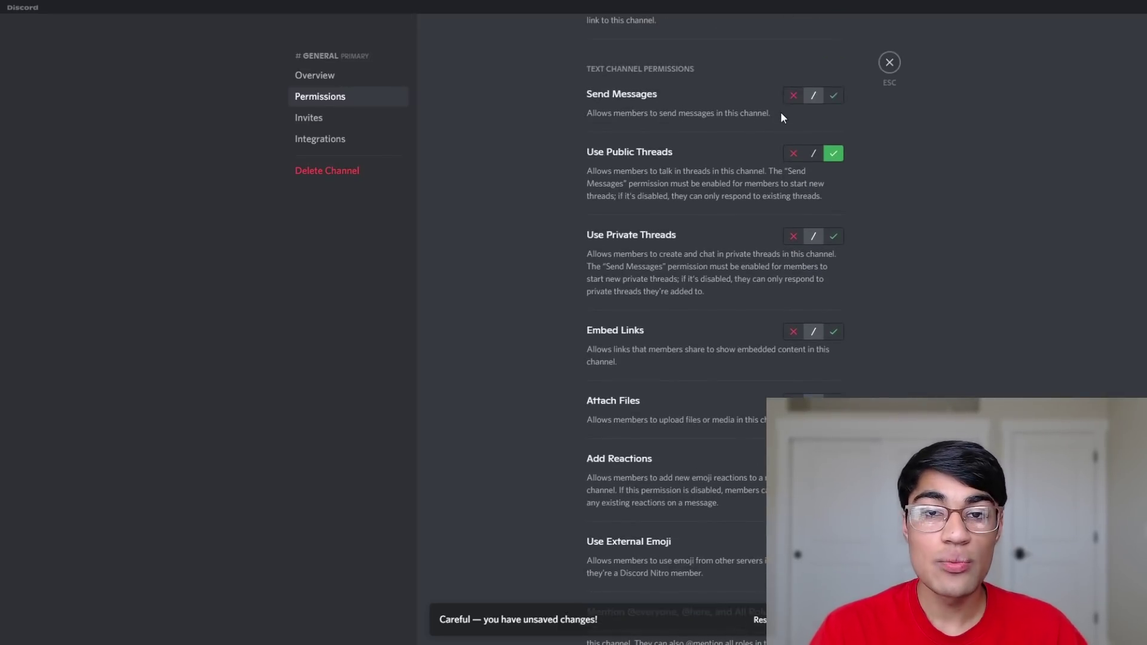
click(793, 154)
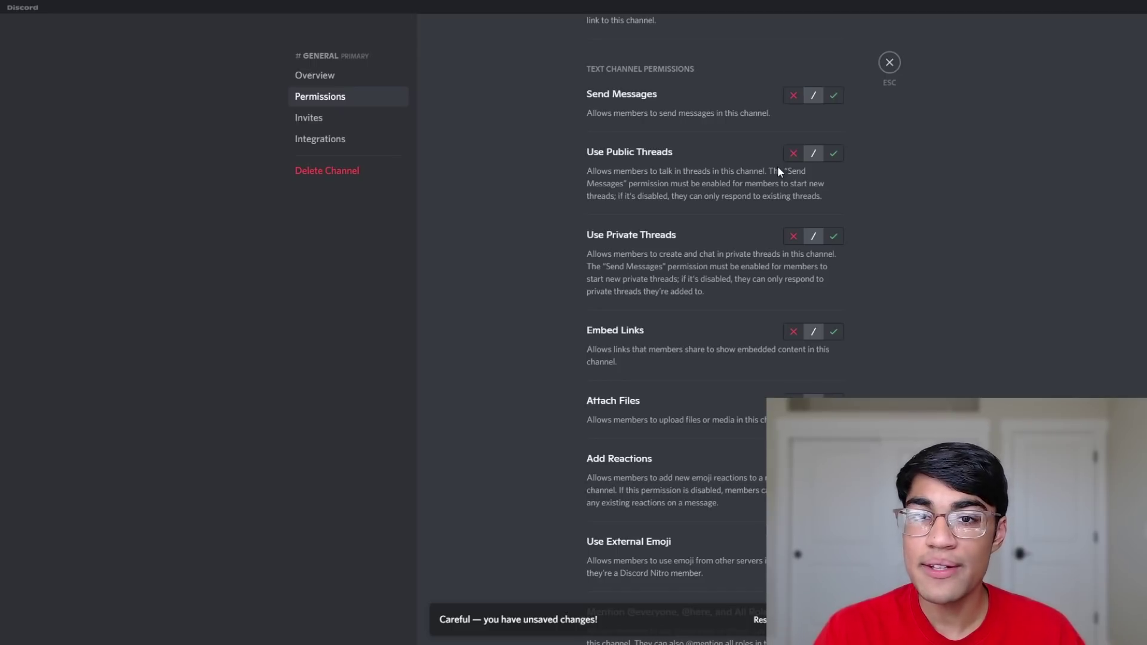
scroll(778, 172, down, 9)
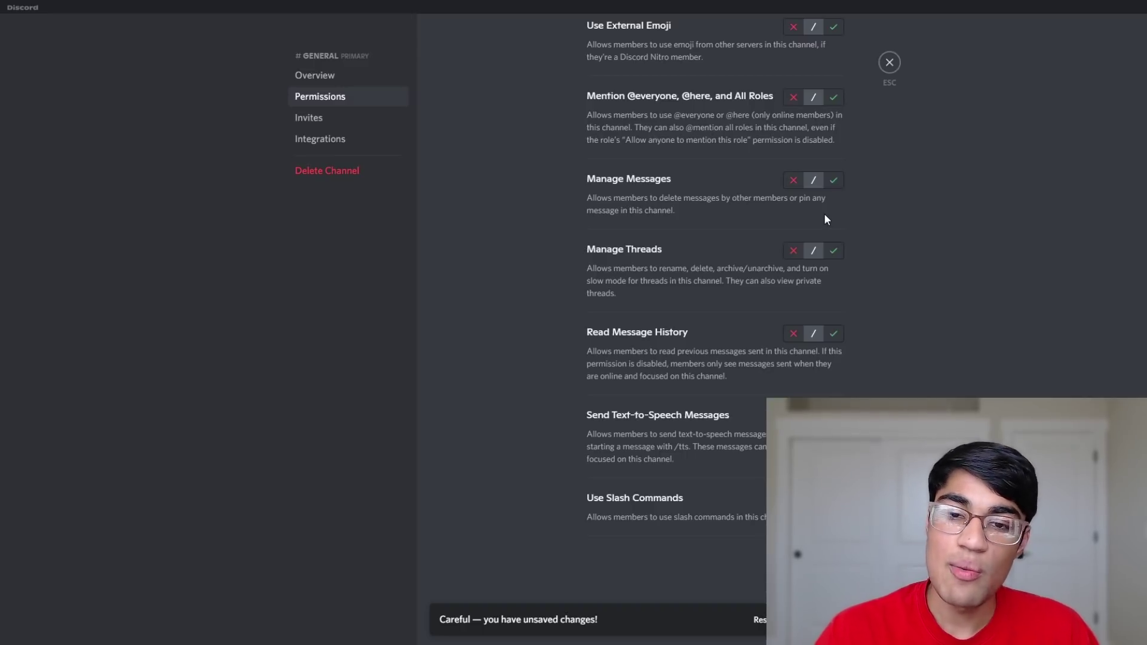
click(831, 251)
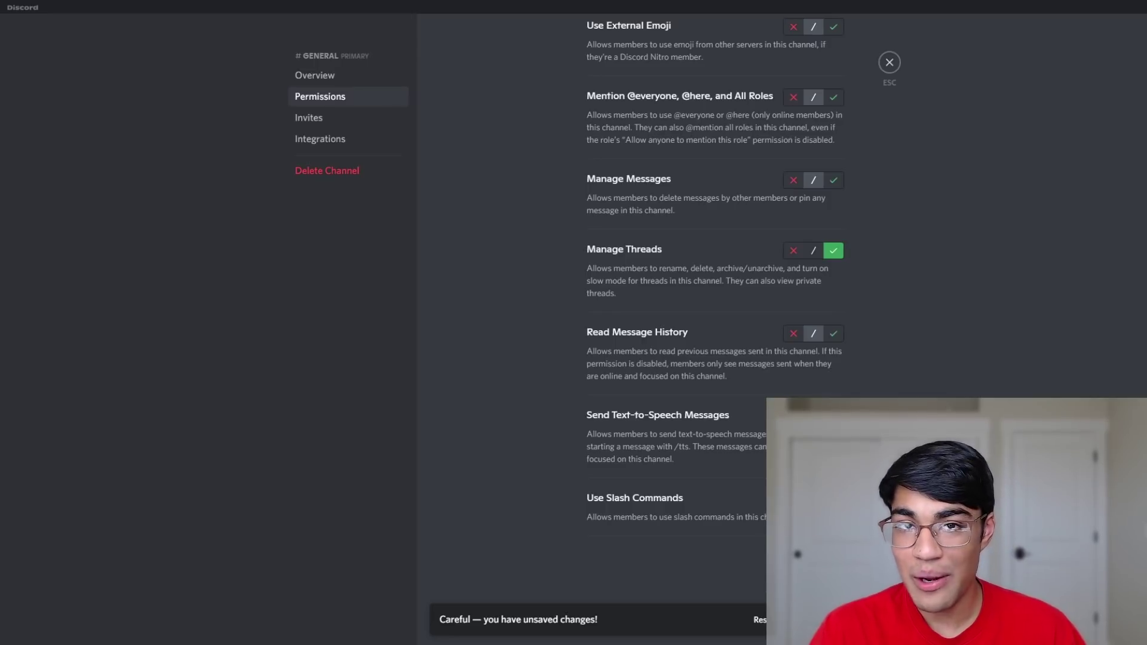
click(819, 620)
key(Escape)
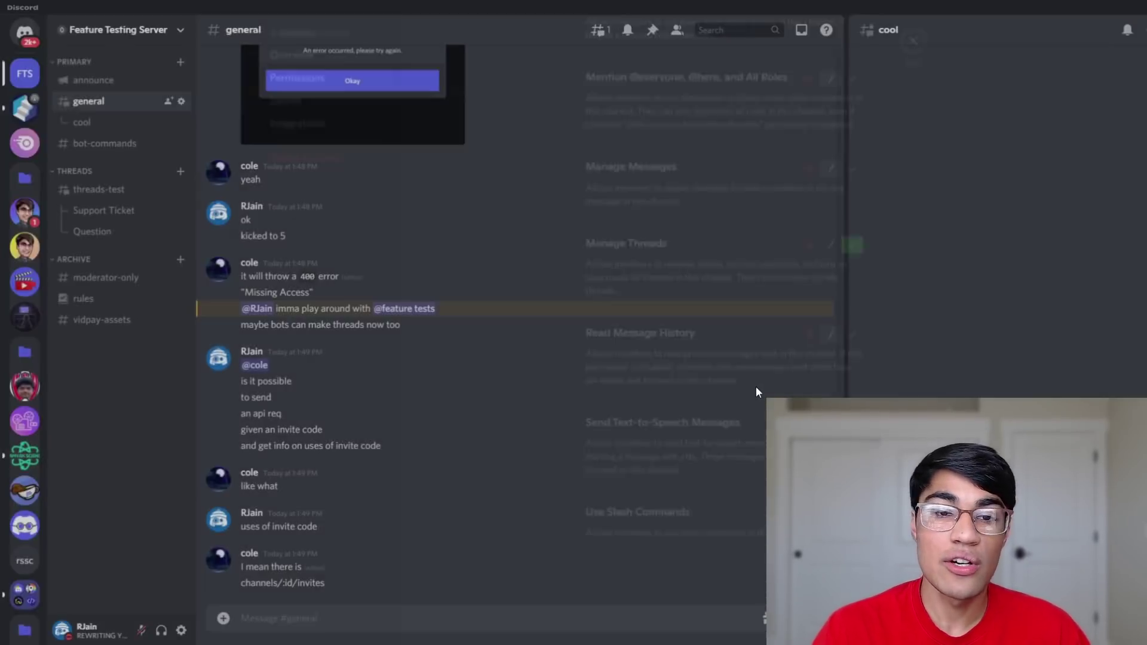